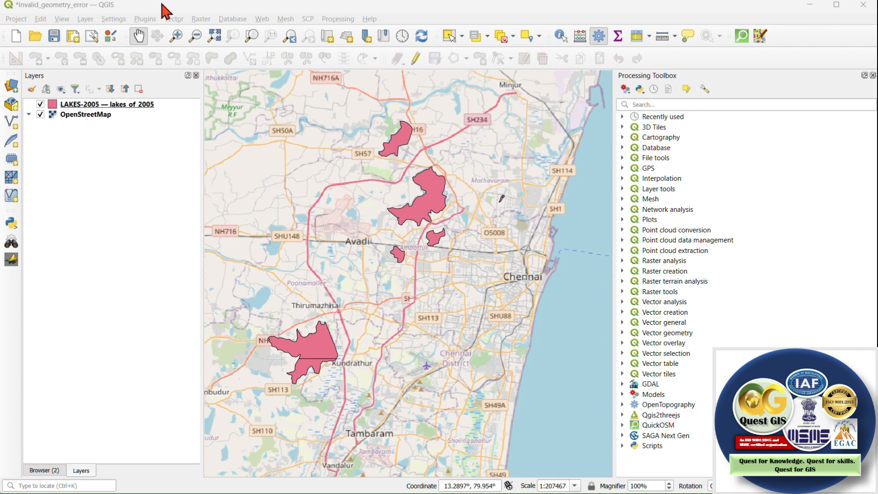
Try to dissolve the LAKES-2005 layer into a temporary layer, and read the message in the execution log
{"action": "mouse_move", "coordinate": [196, 91]}
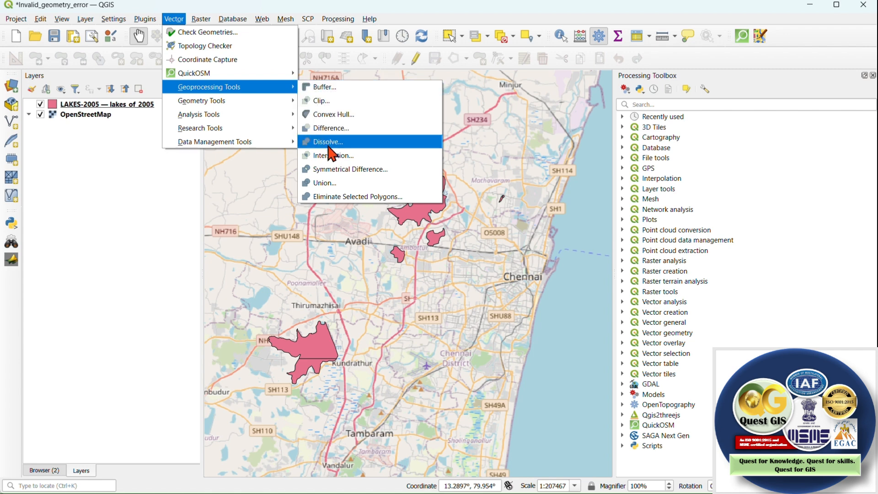
{"action": "left_click", "coordinate": [328, 142]}
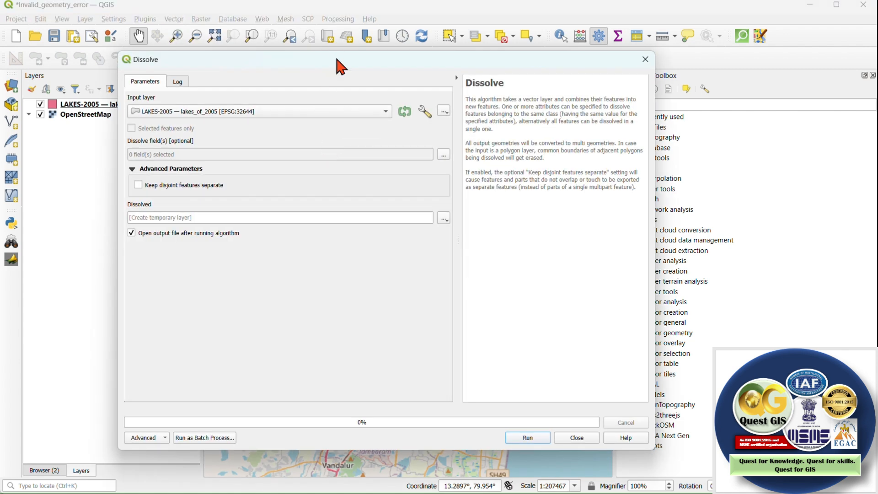
{"action": "left_click_drag", "start_coordinate": [338, 59], "coordinate": [484, 60]}
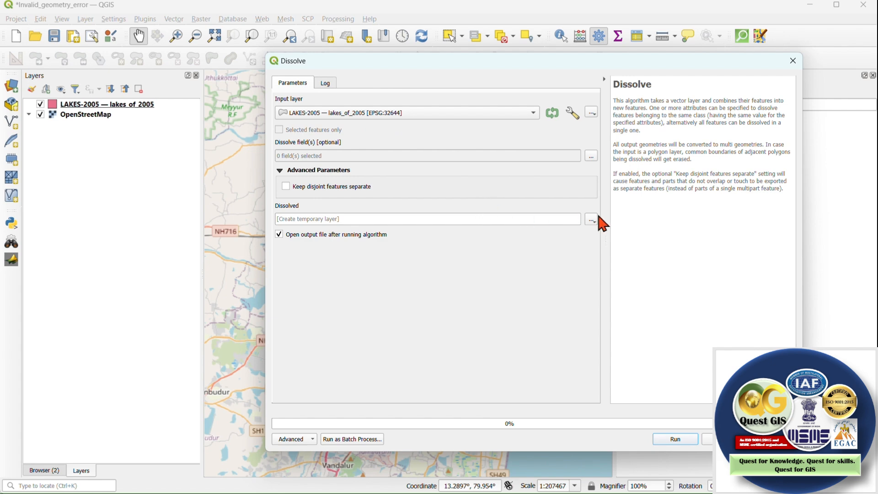
{"action": "left_click", "coordinate": [592, 220]}
{"action": "left_click", "coordinate": [595, 231]}
{"action": "left_click", "coordinate": [676, 440]}
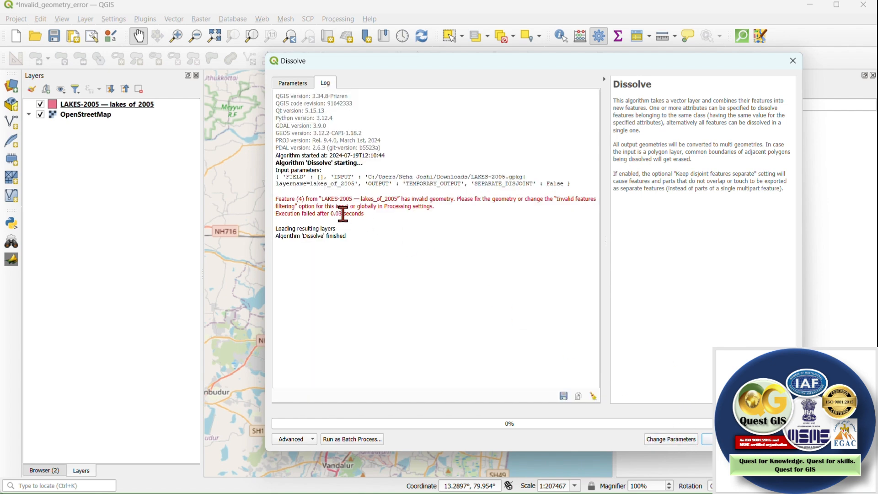
{"action": "left_click_drag", "start_coordinate": [293, 198], "coordinate": [523, 200]}
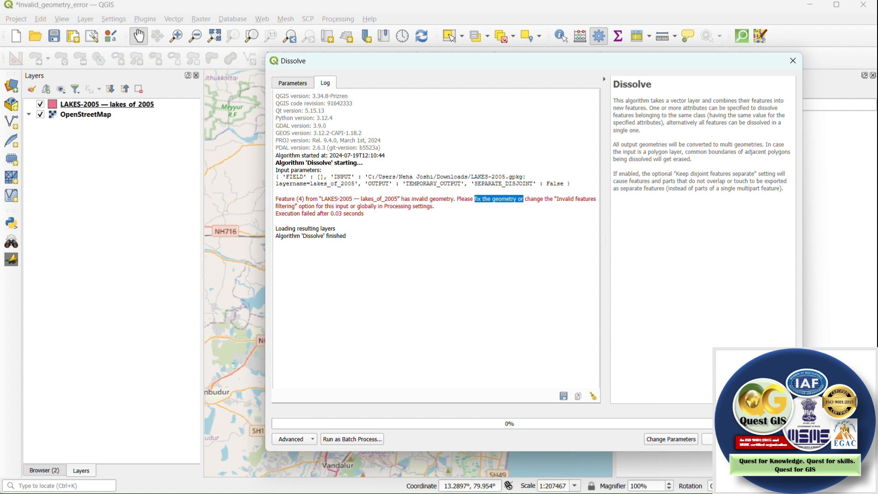
{"action": "left_click", "coordinate": [707, 438]}
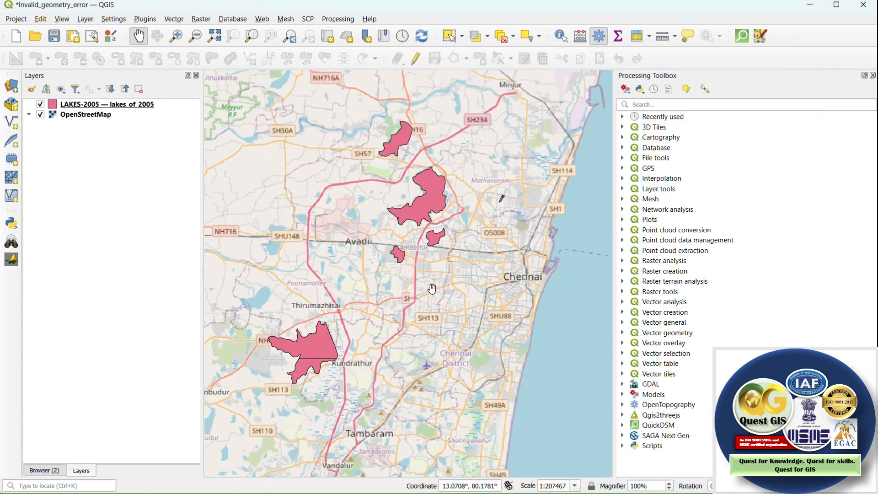
Run Check validity on the LAKES-2005 layer with the GEOS method, creating temporary valid, invalid and error output layers
{"action": "left_click", "coordinate": [341, 18]}
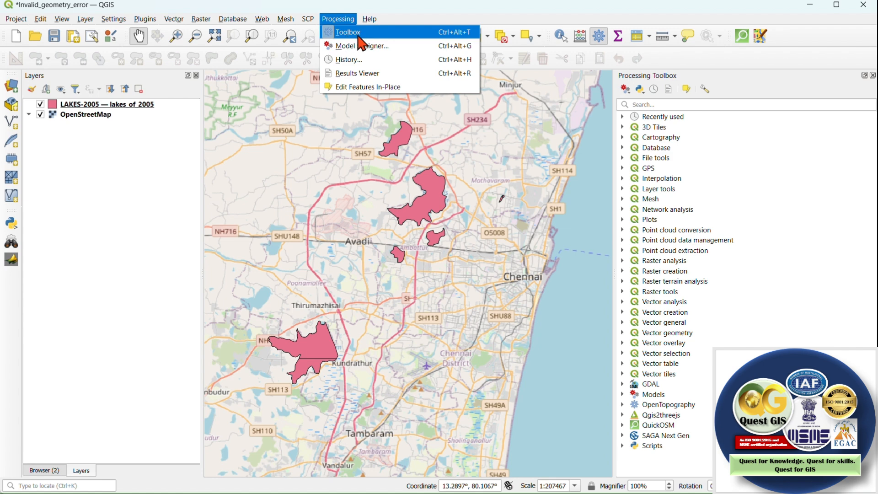
{"action": "left_click", "coordinate": [649, 103]}
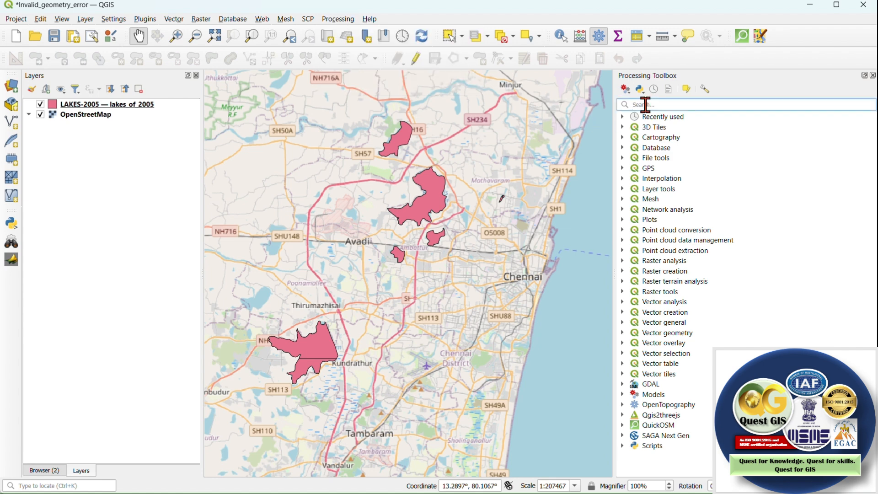
{"action": "type", "text": "check validity"}
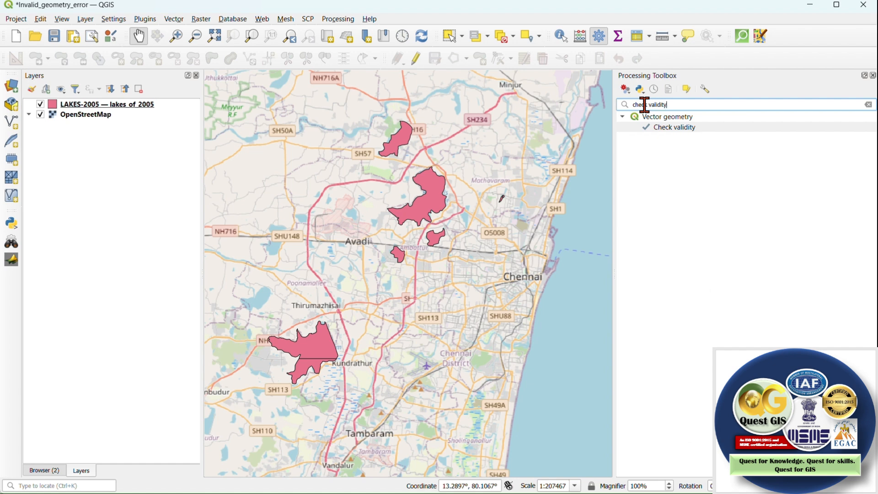
{"action": "double_click", "coordinate": [682, 128]}
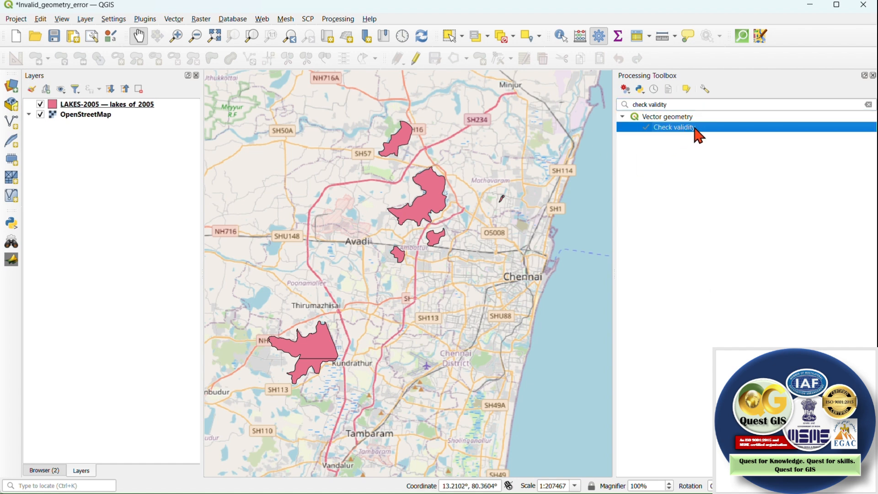
{"action": "left_click", "coordinate": [432, 112]}
{"action": "left_click", "coordinate": [432, 113]}
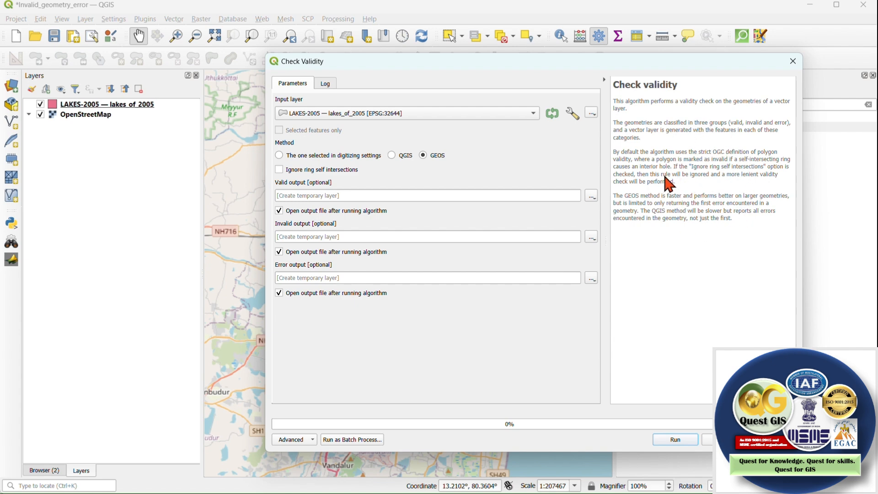
{"action": "left_click", "coordinate": [675, 440]}
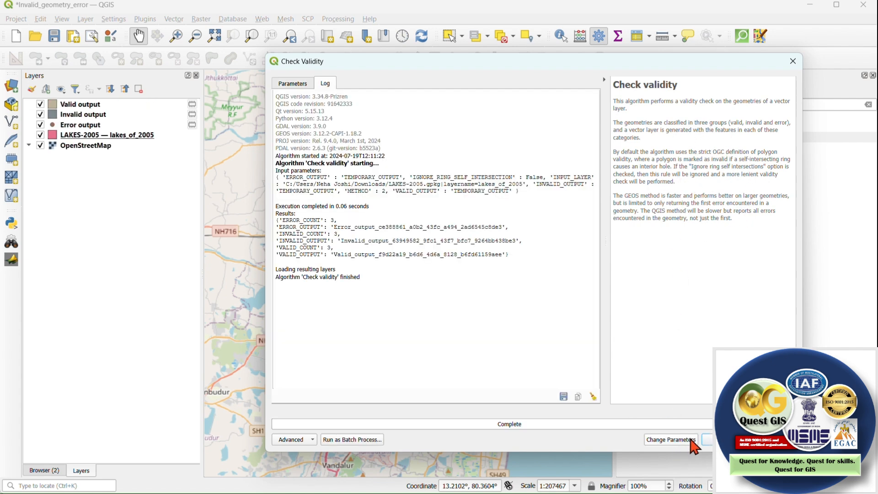
{"action": "left_click", "coordinate": [750, 440]}
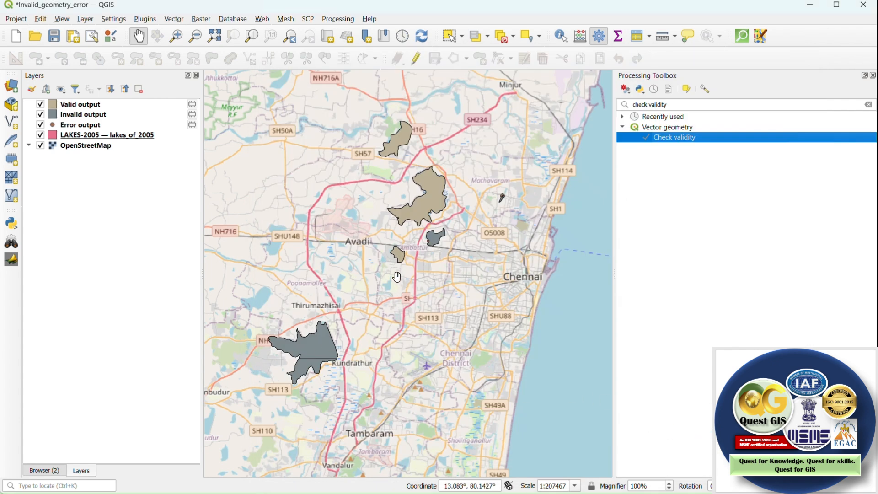
Compare which lakes on the map belong to the Invalid output layer and which to the Valid output layer
{"action": "left_click", "coordinate": [78, 114]}
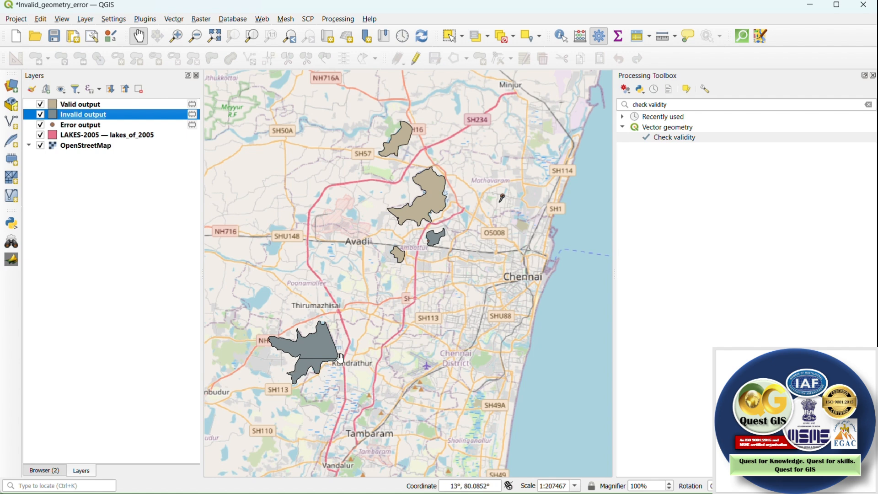
{"action": "scroll", "coordinate": [299, 370], "scroll_direction": "up", "scroll_amount": 3}
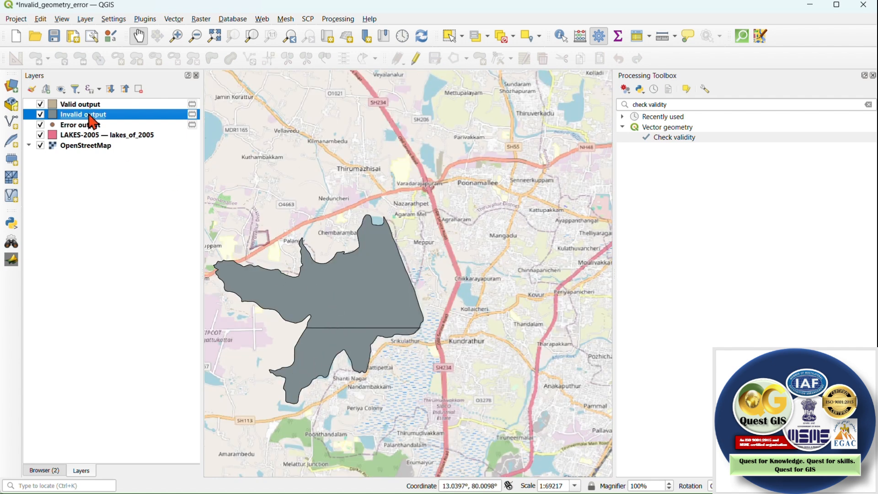
{"action": "scroll", "coordinate": [290, 252], "scroll_direction": "down", "scroll_amount": 3}
{"action": "left_click_drag", "start_coordinate": [367, 247], "coordinate": [363, 255]}
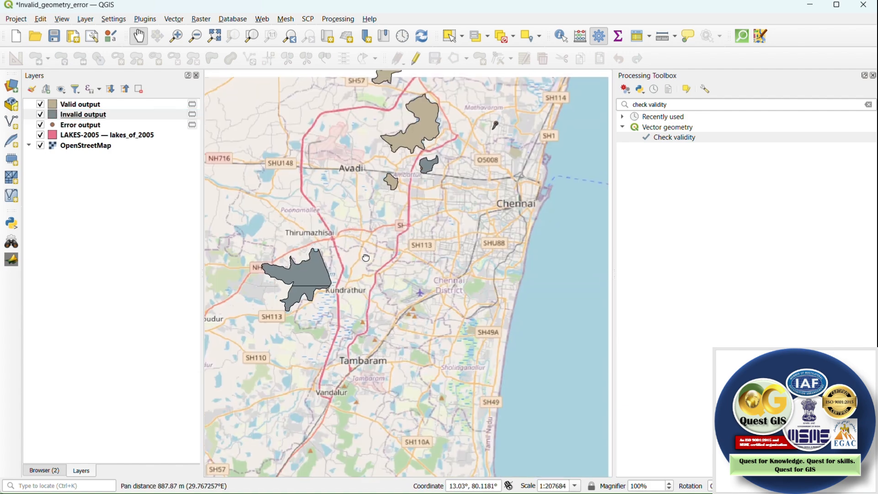
{"action": "left_click_drag", "start_coordinate": [411, 133], "coordinate": [411, 151]}
{"action": "left_click", "coordinate": [70, 106]}
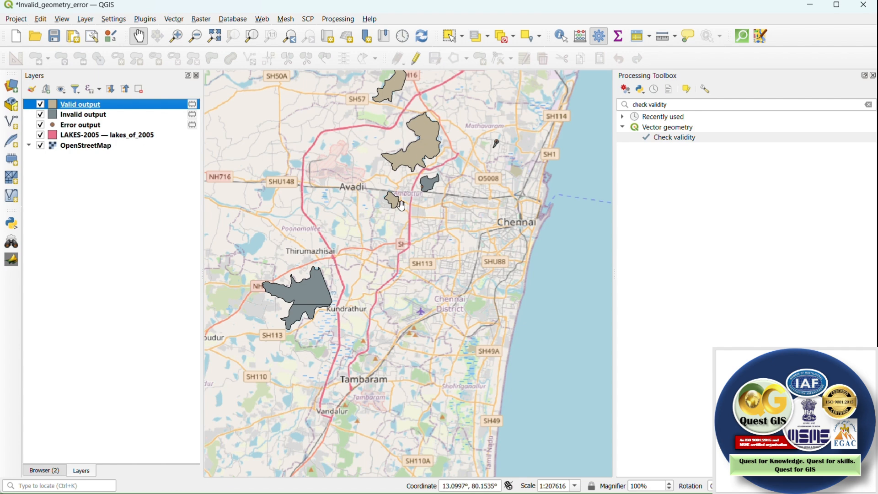
Hide the Valid output layer and inspect the invalid lake near Korattur
{"action": "left_click", "coordinate": [40, 104]}
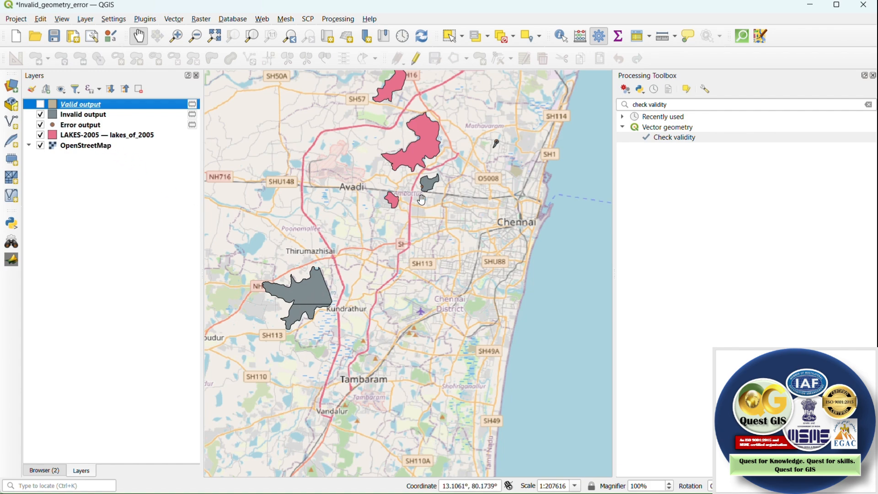
{"action": "scroll", "coordinate": [506, 143], "scroll_direction": "up", "scroll_amount": 2}
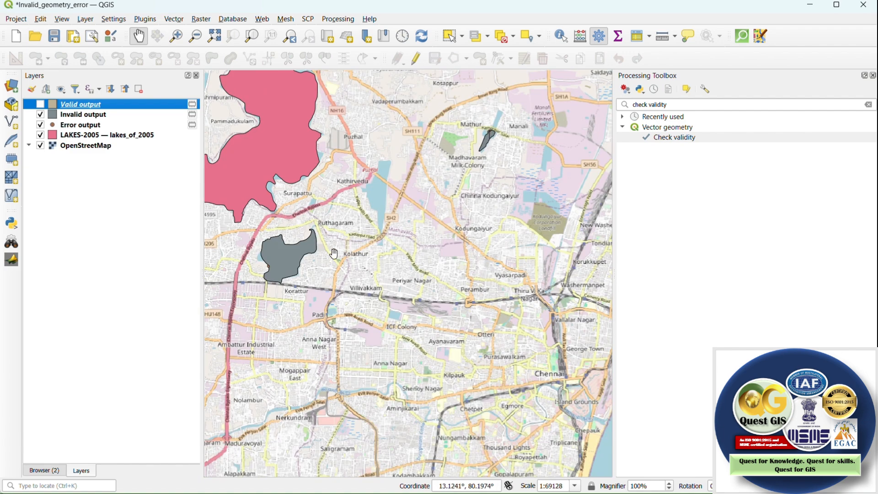
{"action": "left_click_drag", "start_coordinate": [333, 255], "coordinate": [424, 189]}
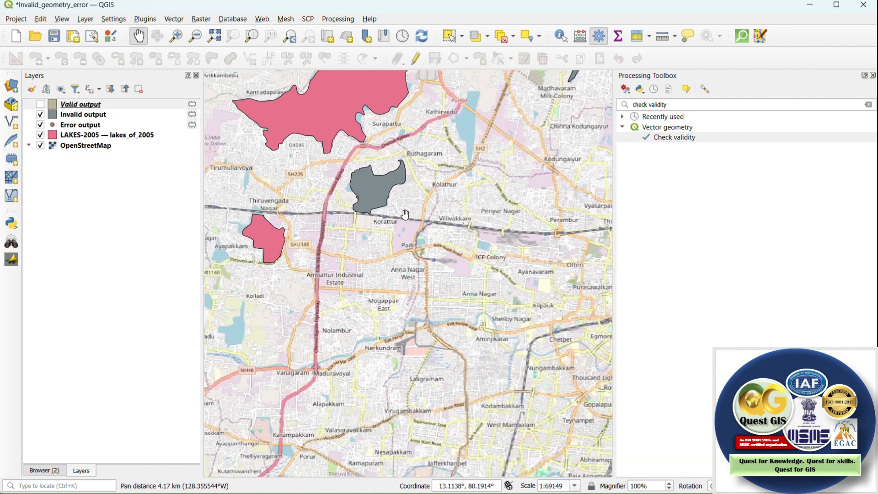
{"action": "left_click_drag", "start_coordinate": [377, 246], "coordinate": [443, 194]}
{"action": "scroll", "coordinate": [427, 204], "scroll_direction": "down", "scroll_amount": 2}
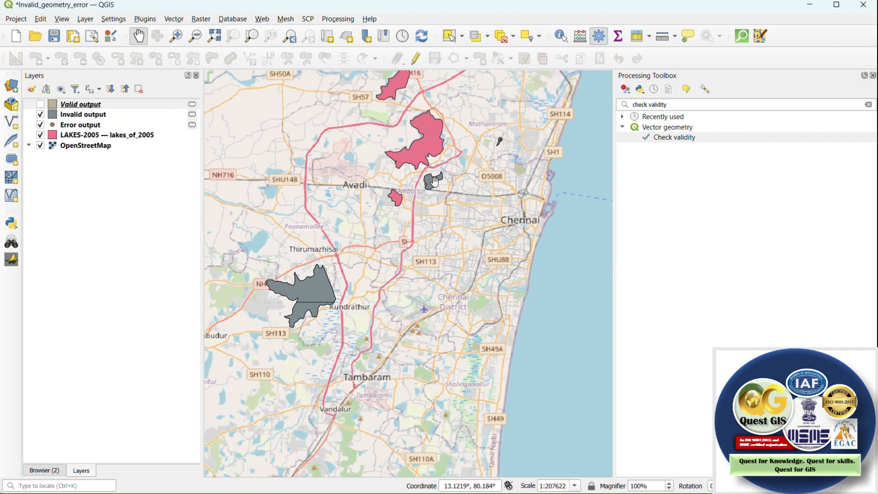
Hide the Invalid output layer and inspect the error point on the large lake west of Kundrathur
{"action": "left_click", "coordinate": [41, 114]}
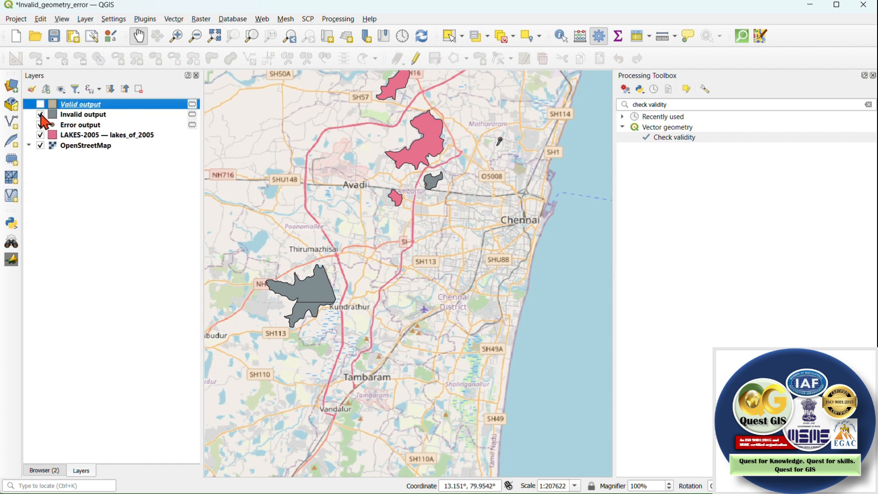
{"action": "scroll", "coordinate": [306, 319], "scroll_direction": "up", "scroll_amount": 2}
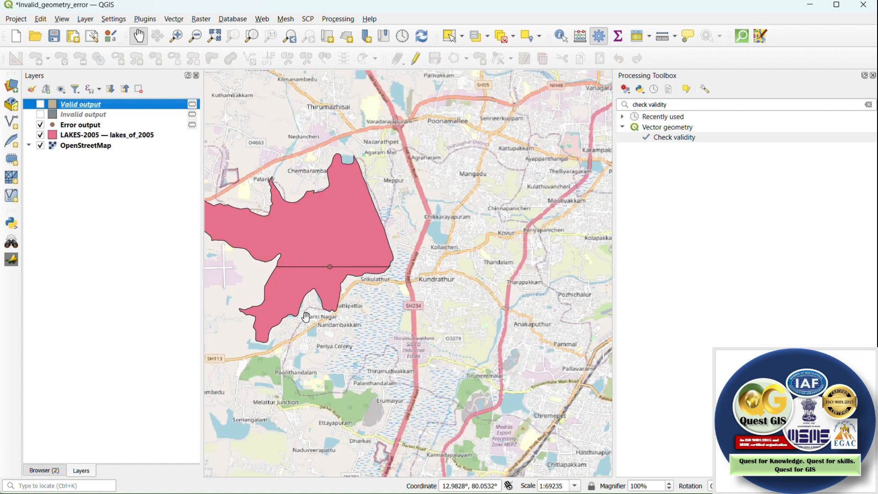
{"action": "scroll", "coordinate": [323, 269], "scroll_direction": "up", "scroll_amount": 2}
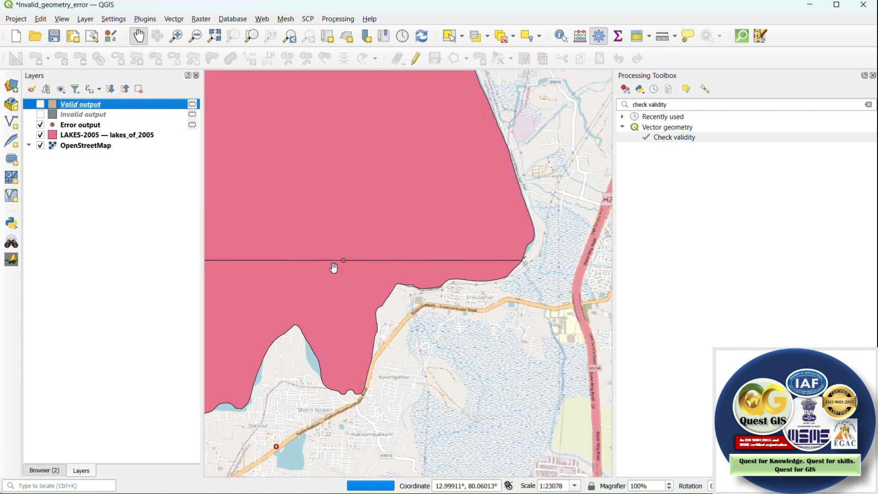
{"action": "scroll", "coordinate": [339, 260], "scroll_direction": "up", "scroll_amount": 6}
{"action": "scroll", "coordinate": [385, 246], "scroll_direction": "up", "scroll_amount": 3}
Check the error messages in the Error output layer's attribute table
{"action": "left_click", "coordinate": [79, 128]}
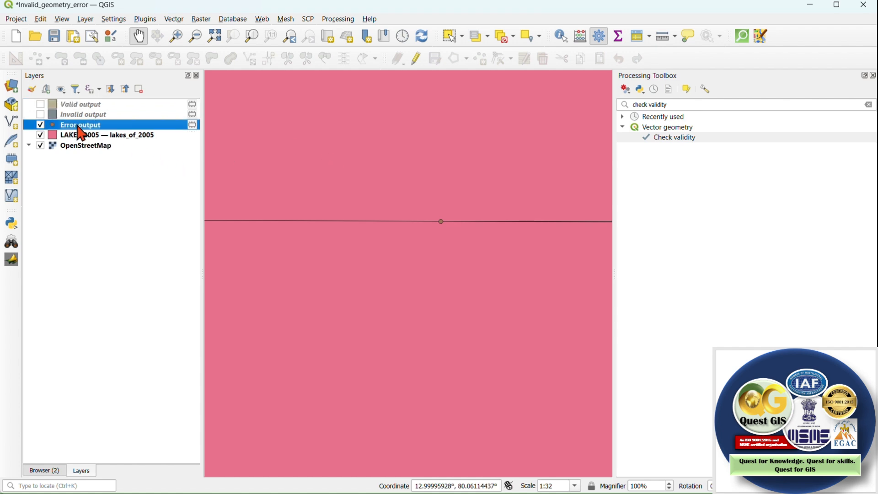
{"action": "right_click", "coordinate": [81, 133]}
{"action": "left_click", "coordinate": [131, 284]}
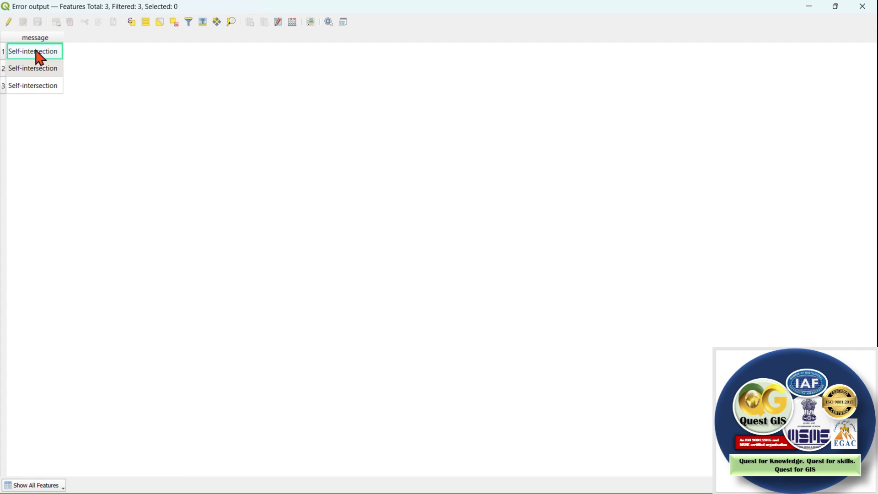
{"action": "left_click", "coordinate": [862, 7]}
Examine the polygon boundary lines around the error point inside the large lake at close range
{"action": "scroll", "coordinate": [393, 187], "scroll_direction": "down", "scroll_amount": 2}
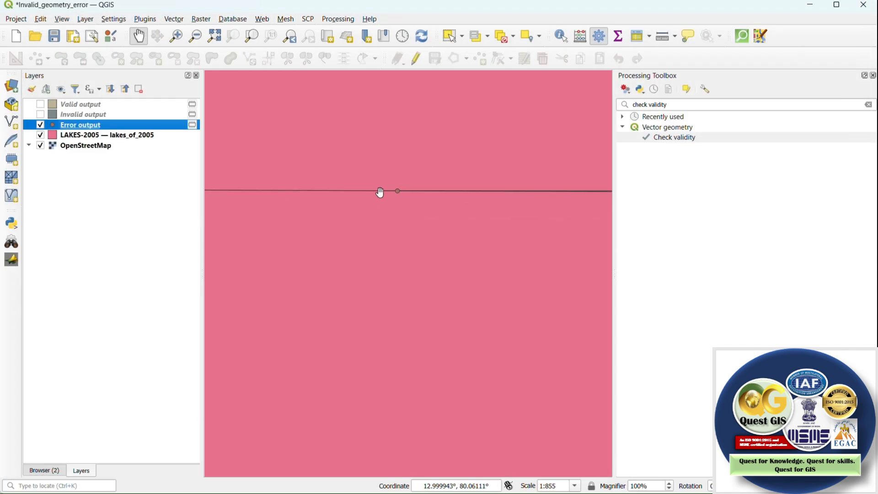
{"action": "scroll", "coordinate": [411, 196], "scroll_direction": "up", "scroll_amount": 2}
{"action": "scroll", "coordinate": [413, 196], "scroll_direction": "up", "scroll_amount": 3}
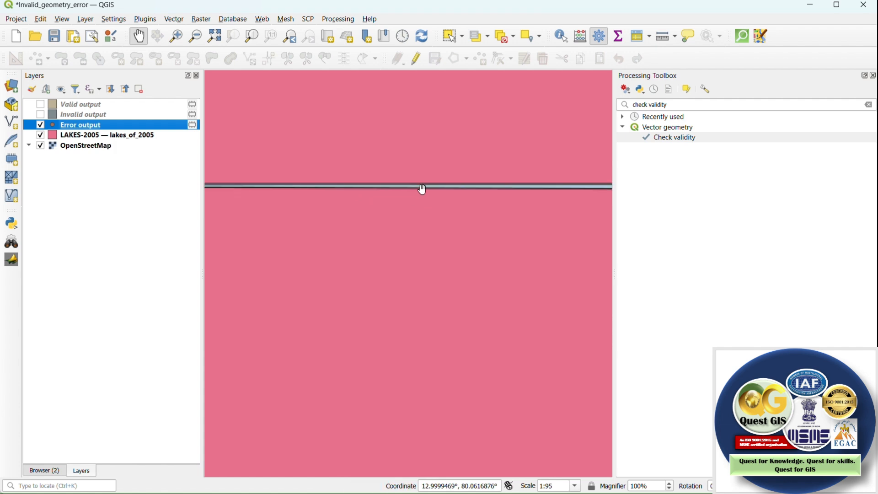
{"action": "left_click_drag", "start_coordinate": [399, 188], "coordinate": [429, 174]}
{"action": "scroll", "coordinate": [429, 174], "scroll_direction": "down", "scroll_amount": 2}
{"action": "left_click_drag", "start_coordinate": [359, 180], "coordinate": [220, 168]}
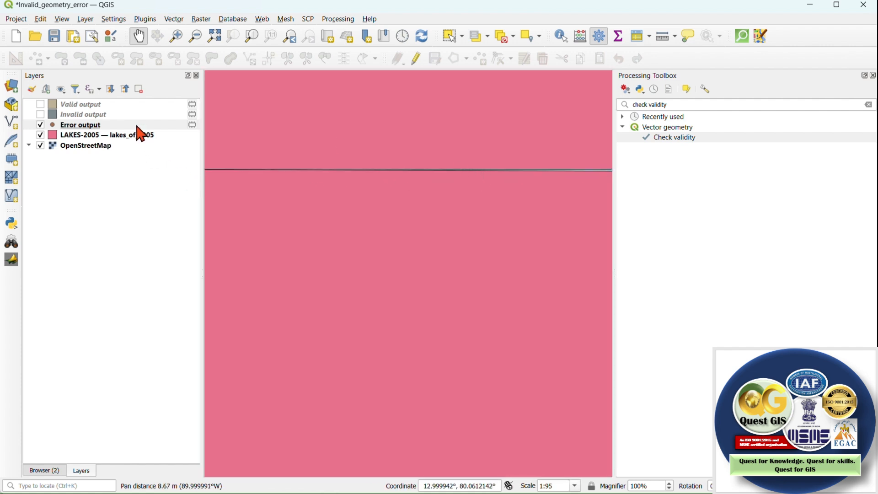
{"action": "scroll", "coordinate": [385, 187], "scroll_direction": "down", "scroll_amount": 3}
{"action": "scroll", "coordinate": [385, 192], "scroll_direction": "down", "scroll_amount": 3}
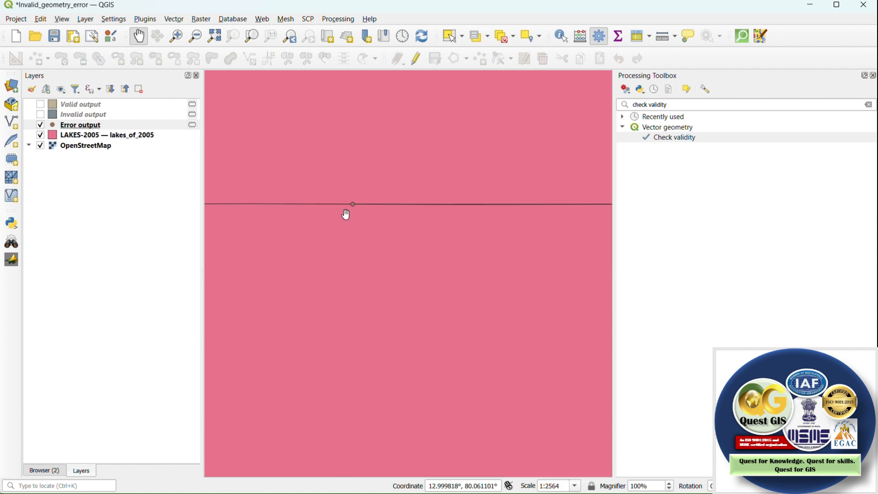
Enable editing on the LAKES-2005 layer and activate the Vertex Tool for the large lake near Kundrathur
{"action": "left_click", "coordinate": [90, 138]}
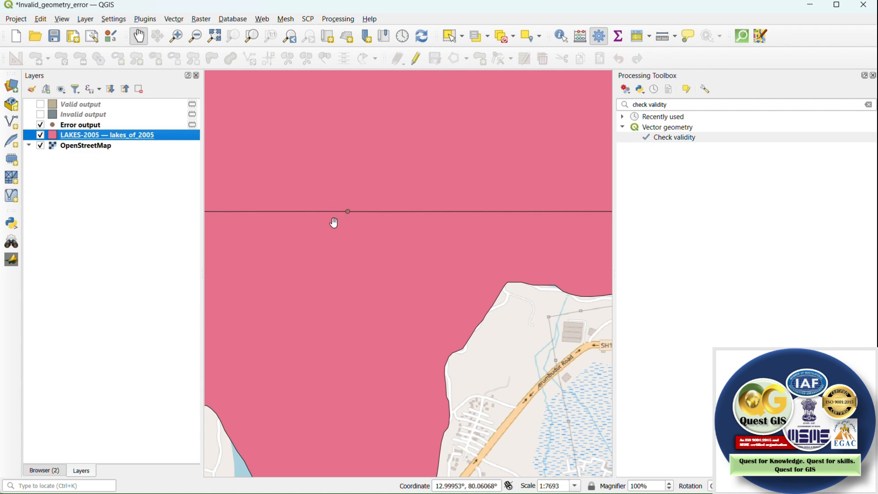
{"action": "left_click", "coordinate": [416, 59]}
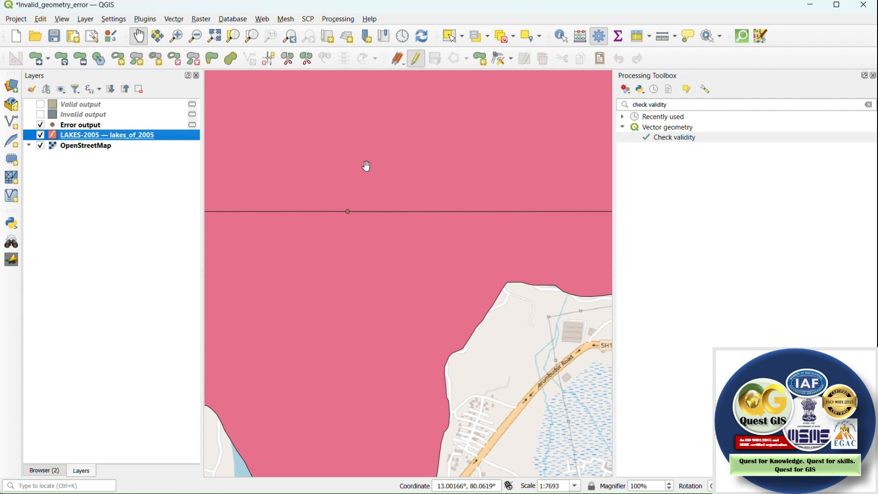
{"action": "scroll", "coordinate": [386, 118], "scroll_direction": "down", "scroll_amount": 3}
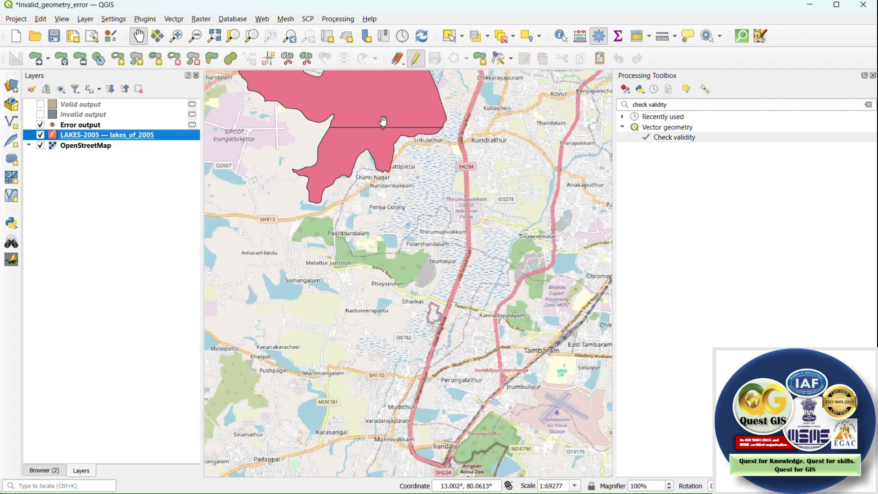
{"action": "left_click", "coordinate": [498, 59]}
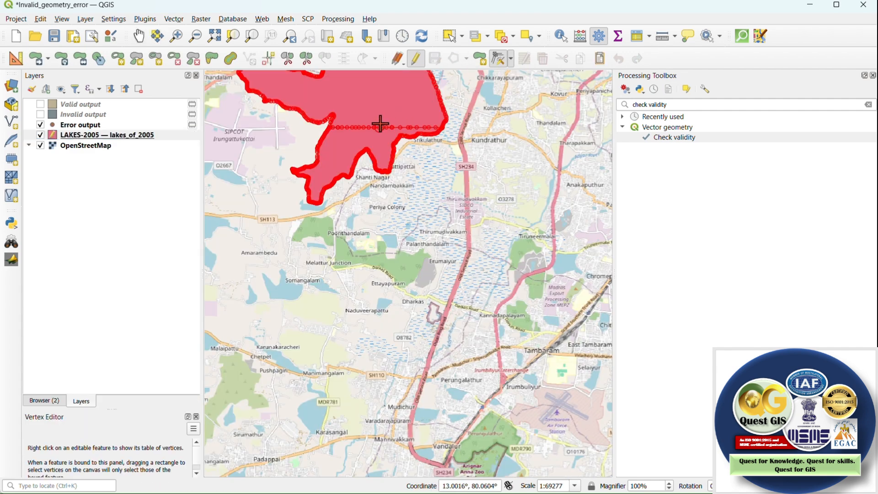
{"action": "scroll", "coordinate": [380, 123], "scroll_direction": "up", "scroll_amount": 3}
{"action": "scroll", "coordinate": [372, 178], "scroll_direction": "down", "scroll_amount": 3}
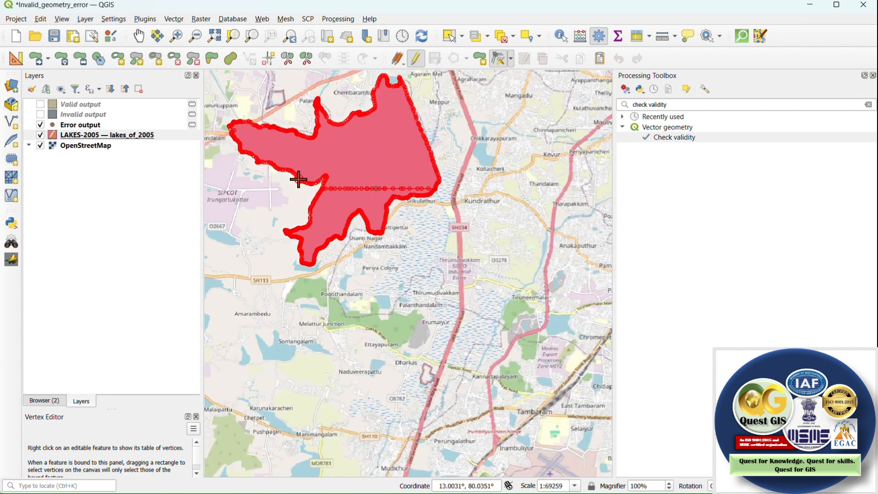
Try to uncross the edges at the west end of the lake's internal line by moving the lower crossing vertex up and outward
{"action": "scroll", "coordinate": [299, 179], "scroll_direction": "up", "scroll_amount": 6}
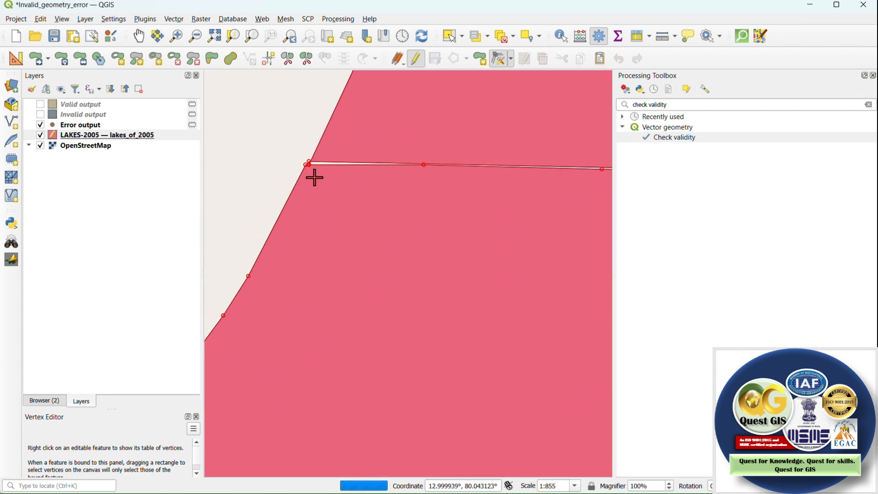
{"action": "scroll", "coordinate": [320, 163], "scroll_direction": "up", "scroll_amount": 5}
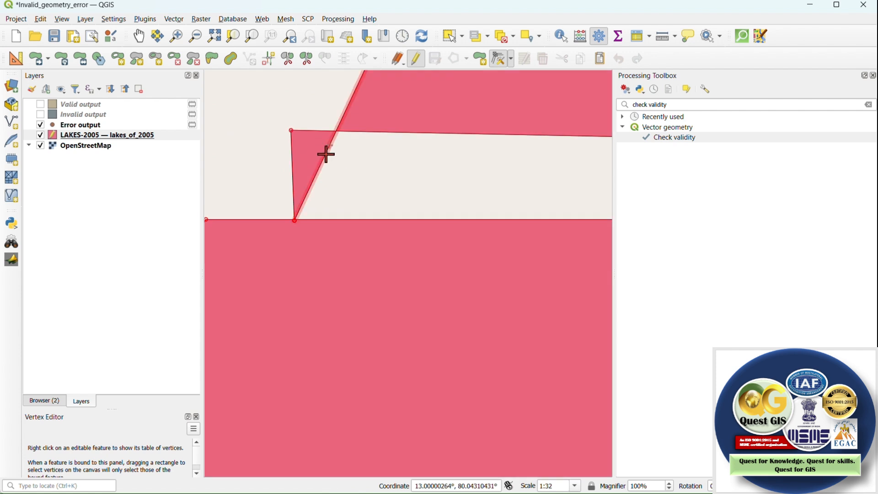
{"action": "left_click", "coordinate": [295, 220]}
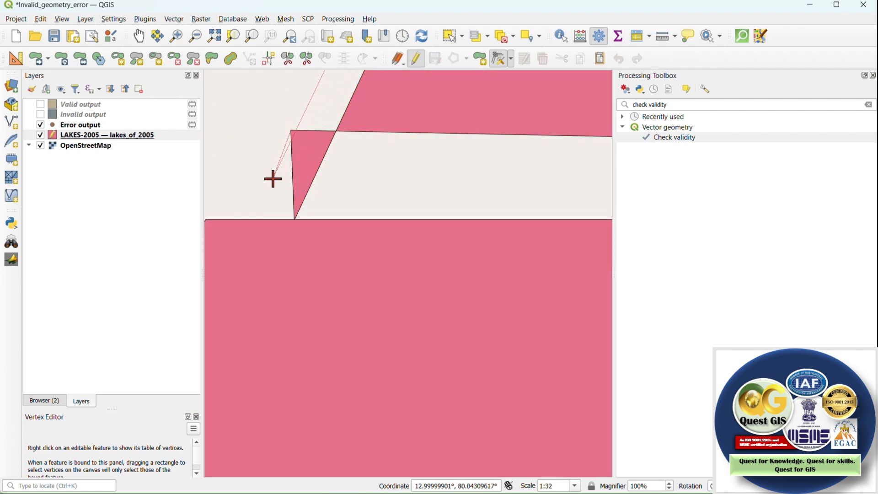
{"action": "left_click", "coordinate": [282, 132]}
{"action": "scroll", "coordinate": [300, 188], "scroll_direction": "down", "scroll_amount": 3}
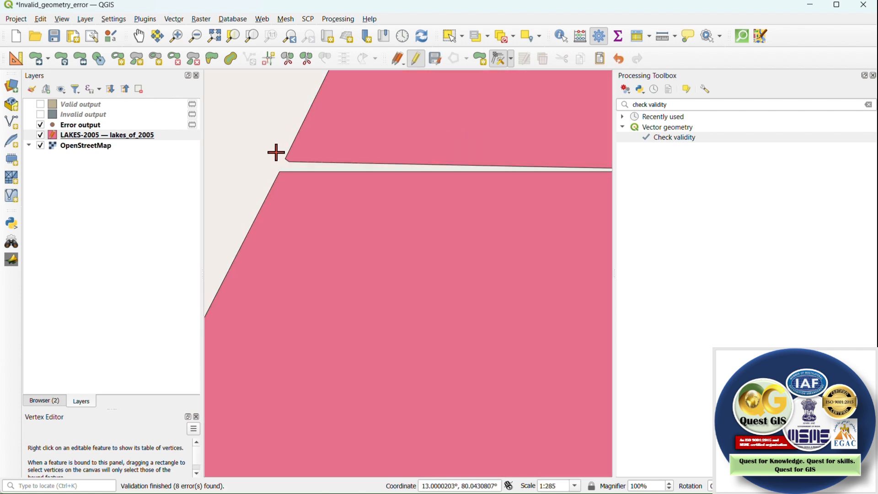
{"action": "scroll", "coordinate": [270, 152], "scroll_direction": "down", "scroll_amount": 2}
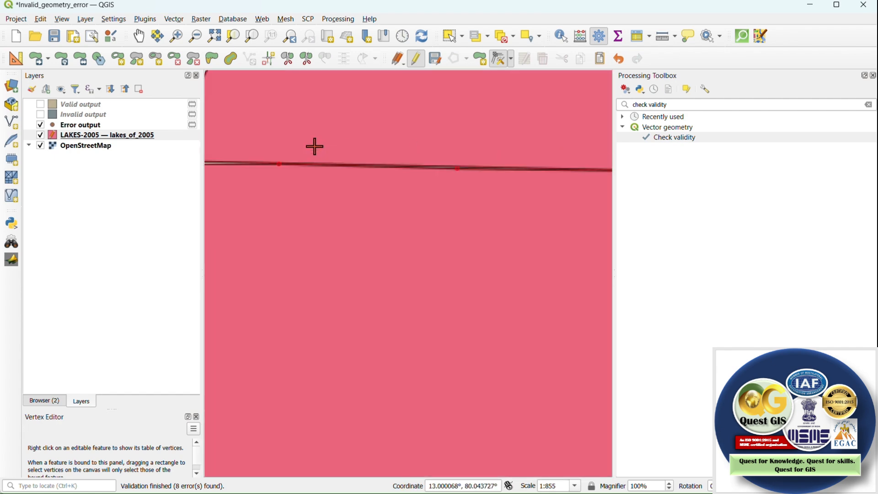
{"action": "scroll", "coordinate": [366, 143], "scroll_direction": "down", "scroll_amount": 2}
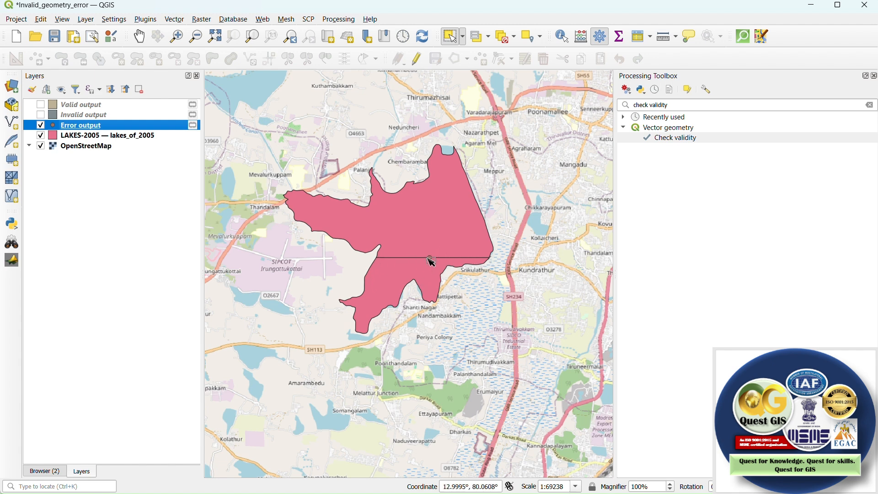
Select the Chembarambakkam Lake polygon in the LAKES-2005 layer and inspect the west end of its internal line
{"action": "left_click", "coordinate": [157, 135]}
{"action": "left_click", "coordinate": [425, 199]}
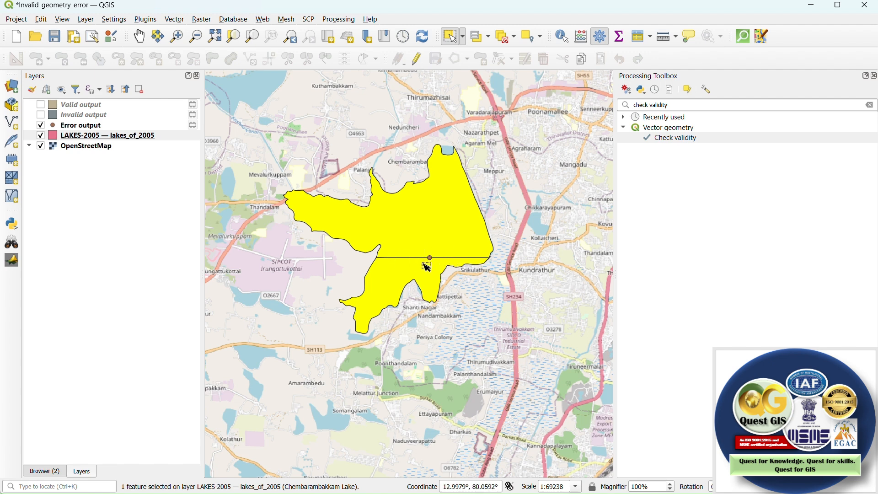
{"action": "scroll", "coordinate": [390, 259], "scroll_direction": "up", "scroll_amount": 6}
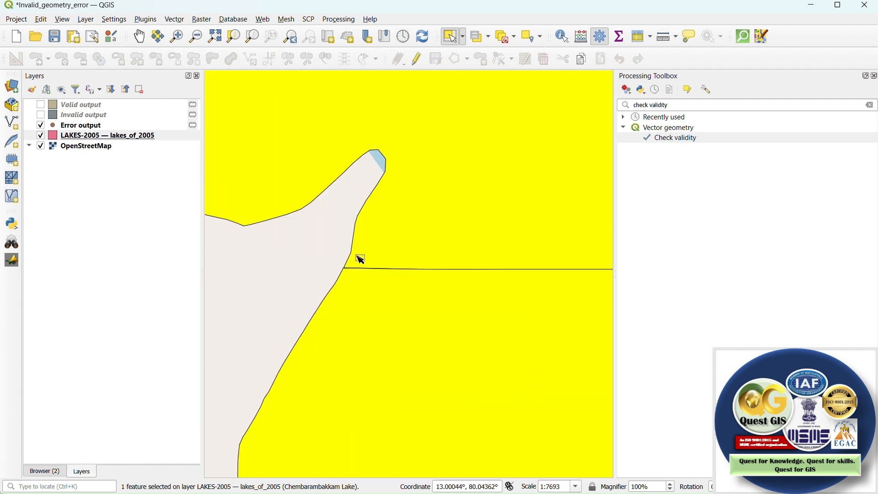
{"action": "scroll", "coordinate": [299, 257], "scroll_direction": "down", "scroll_amount": 2}
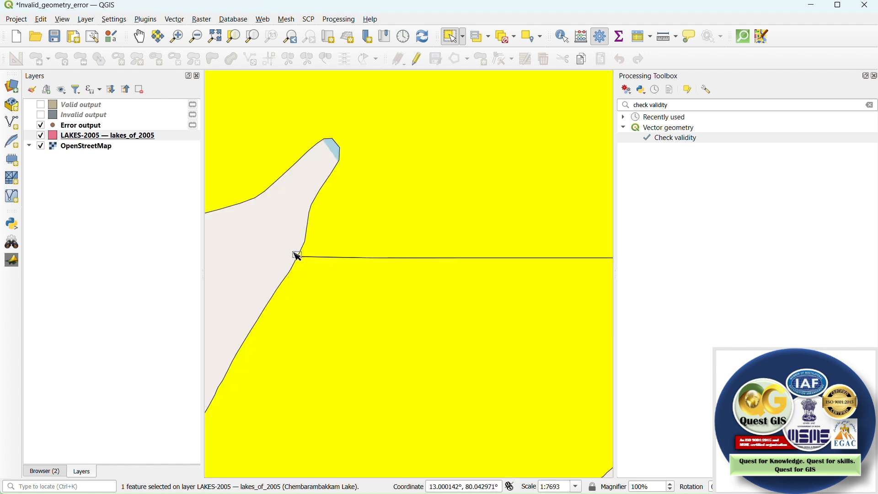
{"action": "scroll", "coordinate": [297, 240], "scroll_direction": "down", "scroll_amount": 3}
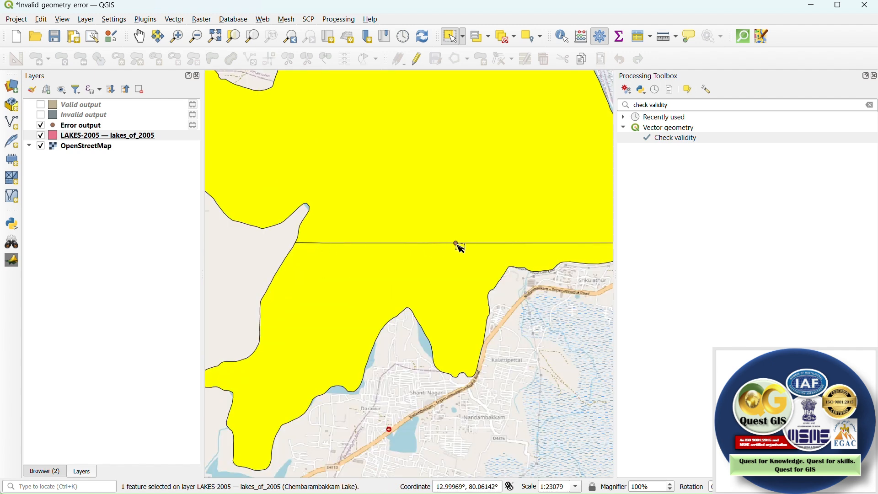
Examine the boundary lines around the error point in the middle of the lake at very close range, following them eastward
{"action": "scroll", "coordinate": [462, 243], "scroll_direction": "up", "scroll_amount": 3}
{"action": "scroll", "coordinate": [452, 227], "scroll_direction": "up", "scroll_amount": 8}
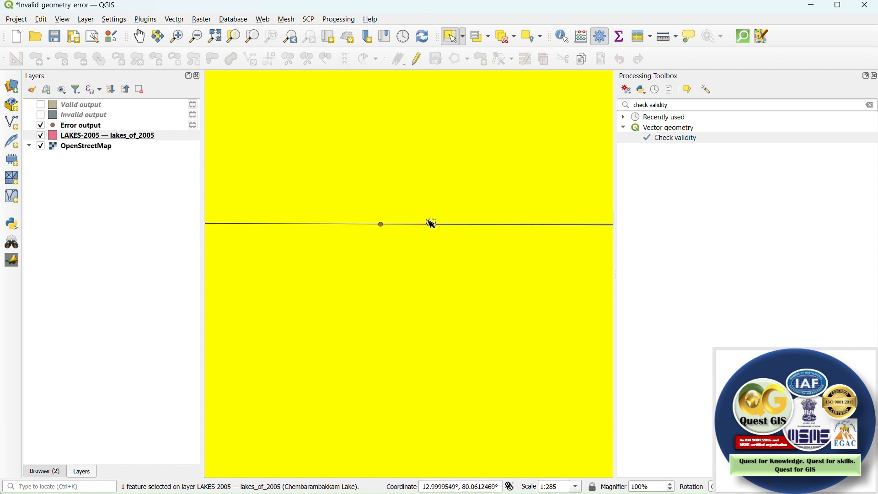
{"action": "scroll", "coordinate": [412, 139], "scroll_direction": "up", "scroll_amount": 3}
{"action": "scroll", "coordinate": [349, 210], "scroll_direction": "up", "scroll_amount": 3}
{"action": "scroll", "coordinate": [376, 222], "scroll_direction": "down", "scroll_amount": 1}
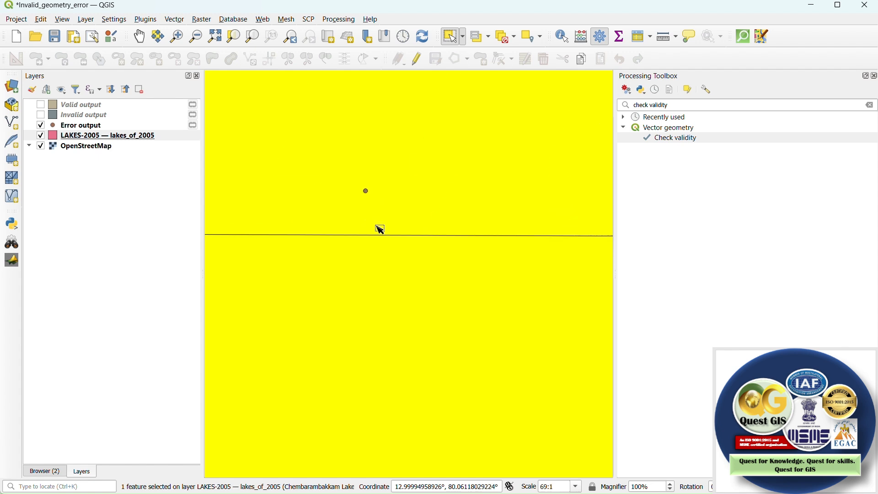
{"action": "scroll", "coordinate": [376, 217], "scroll_direction": "up", "scroll_amount": 1}
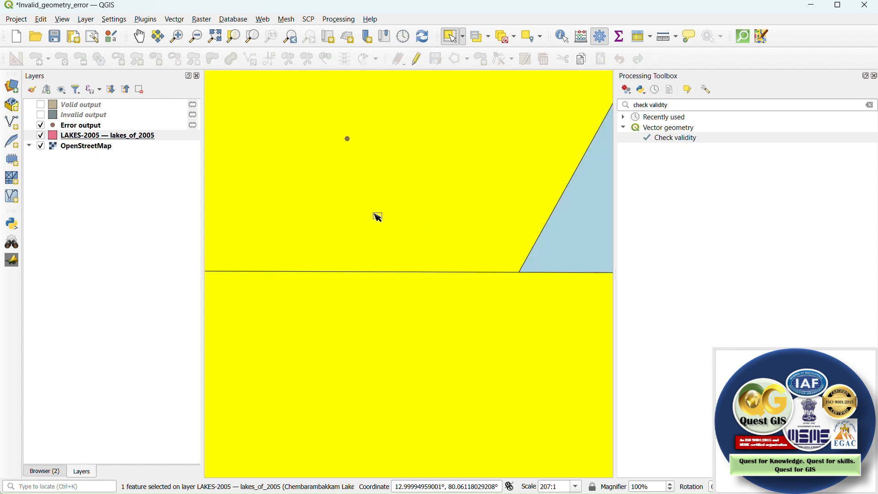
{"action": "left_click", "coordinate": [139, 36]}
{"action": "left_click", "coordinate": [637, 236]}
{"action": "left_click_drag", "start_coordinate": [505, 245], "coordinate": [245, 243]}
{"action": "left_click_drag", "start_coordinate": [455, 237], "coordinate": [169, 237]}
{"action": "left_click_drag", "start_coordinate": [372, 231], "coordinate": [400, 223]}
{"action": "scroll", "coordinate": [401, 225], "scroll_direction": "down", "scroll_amount": 2}
{"action": "left_click_drag", "start_coordinate": [349, 231], "coordinate": [476, 229]}
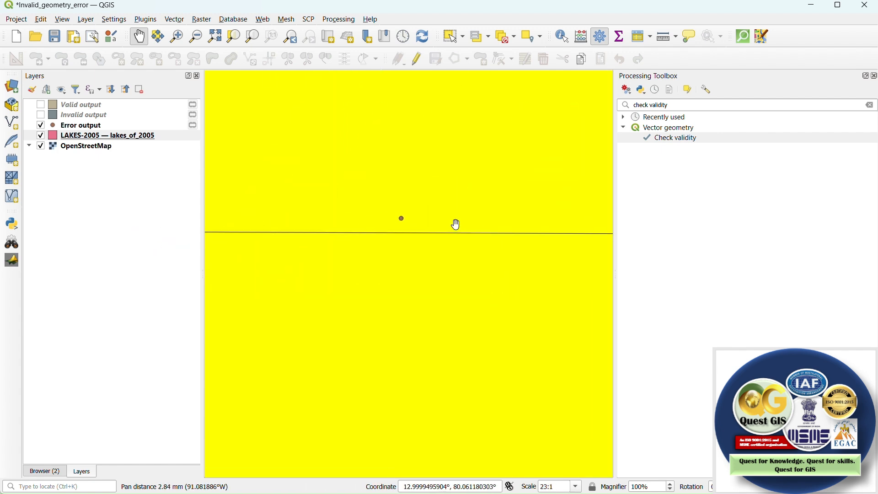
{"action": "scroll", "coordinate": [398, 220], "scroll_direction": "up", "scroll_amount": 1}
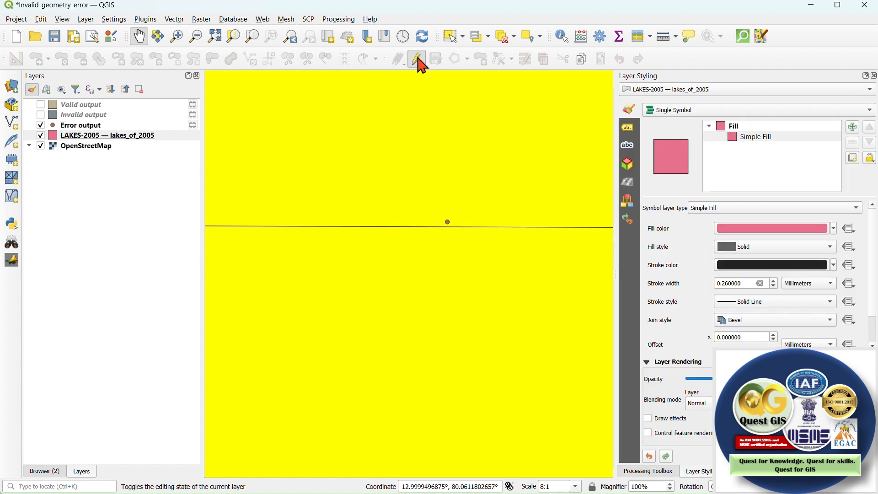
Enable editing on the LAKES-2005 layer with the lake selected and activate the Vertex Tool
{"action": "left_click", "coordinate": [416, 59]}
{"action": "left_click", "coordinate": [111, 137]}
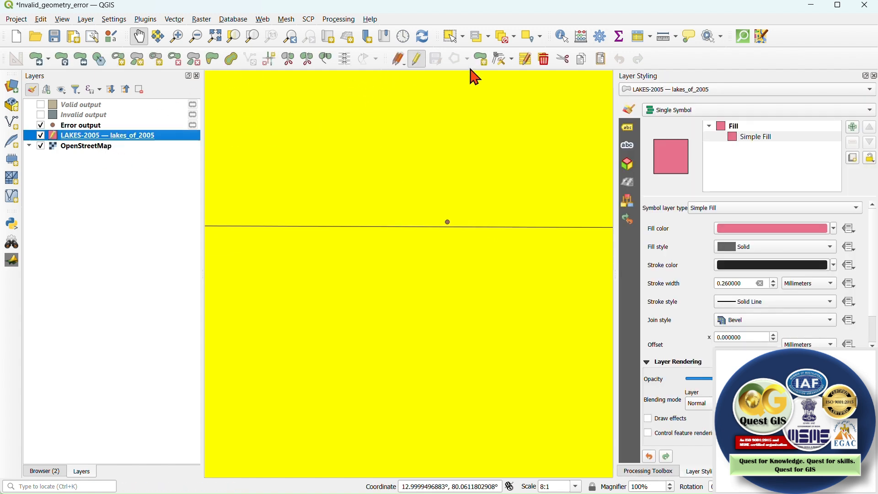
{"action": "left_click", "coordinate": [497, 62]}
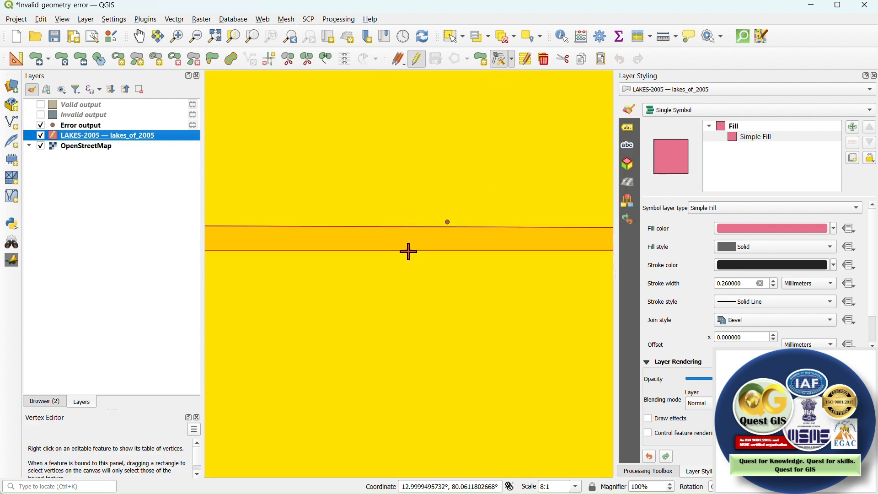
Add a vertex on the edge just below the error point and place it above the neighbouring upper edge
{"action": "scroll", "coordinate": [420, 216], "scroll_direction": "down", "scroll_amount": 3}
{"action": "scroll", "coordinate": [404, 216], "scroll_direction": "up", "scroll_amount": 3}
{"action": "scroll", "coordinate": [378, 198], "scroll_direction": "up", "scroll_amount": 3}
{"action": "scroll", "coordinate": [377, 195], "scroll_direction": "down", "scroll_amount": 3}
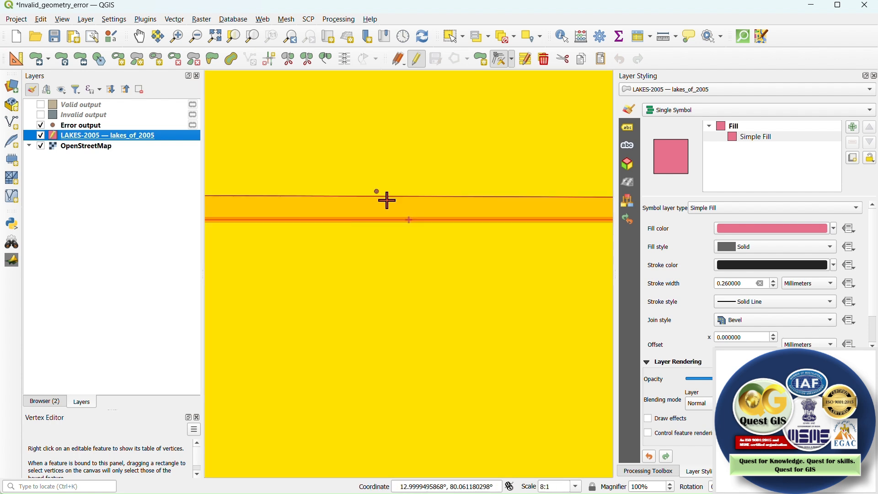
{"action": "left_click", "coordinate": [408, 221]}
{"action": "left_click", "coordinate": [417, 109]}
{"action": "scroll", "coordinate": [445, 233], "scroll_direction": "down", "scroll_amount": 6}
{"action": "scroll", "coordinate": [476, 219], "scroll_direction": "up", "scroll_amount": 5}
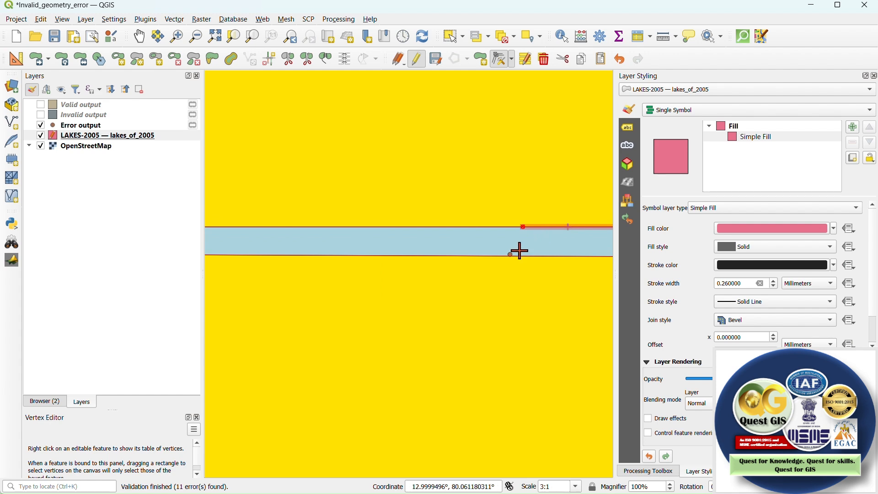
Move the overlapping vertex at the west end of the internal line up and outward so the small crossing triangle opens
{"action": "scroll", "coordinate": [407, 209], "scroll_direction": "down", "scroll_amount": 11}
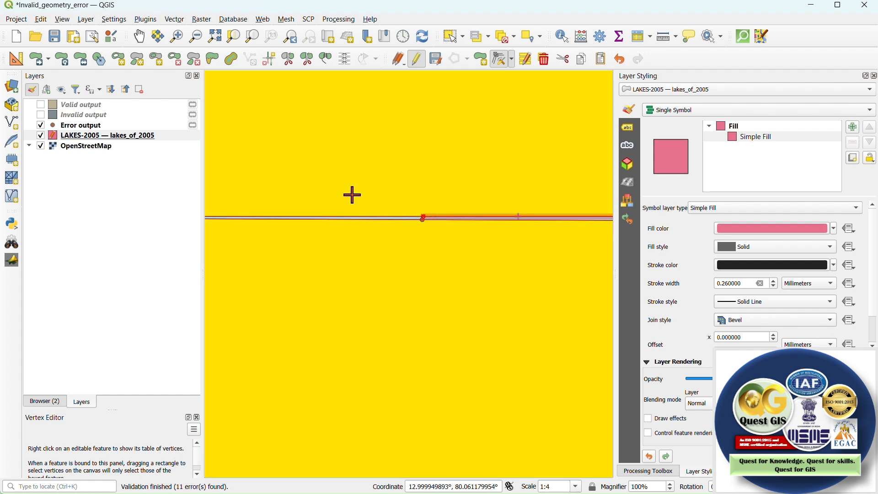
{"action": "scroll", "coordinate": [303, 181], "scroll_direction": "down", "scroll_amount": 8}
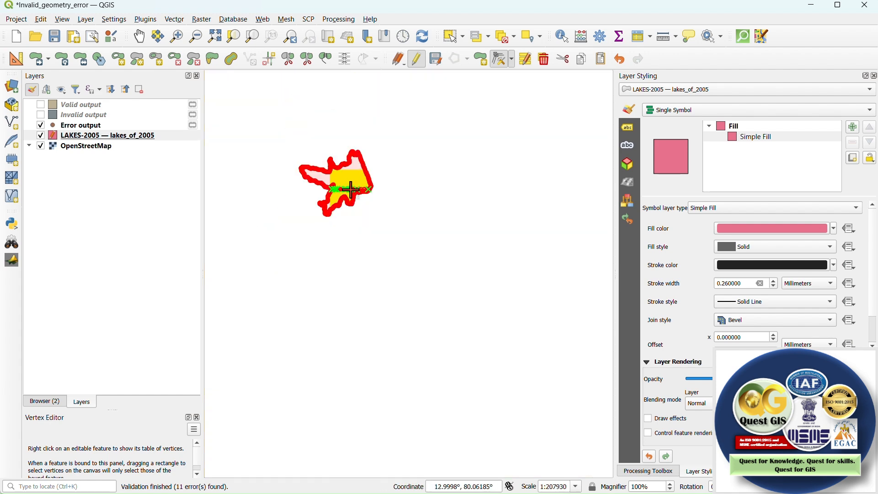
{"action": "scroll", "coordinate": [308, 190], "scroll_direction": "up", "scroll_amount": 2}
{"action": "scroll", "coordinate": [370, 188], "scroll_direction": "up", "scroll_amount": 8}
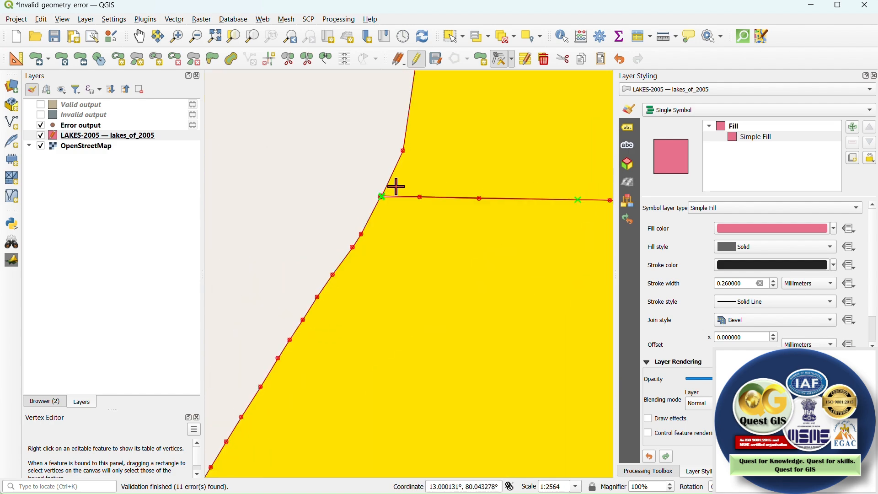
{"action": "scroll", "coordinate": [315, 258], "scroll_direction": "up", "scroll_amount": 3}
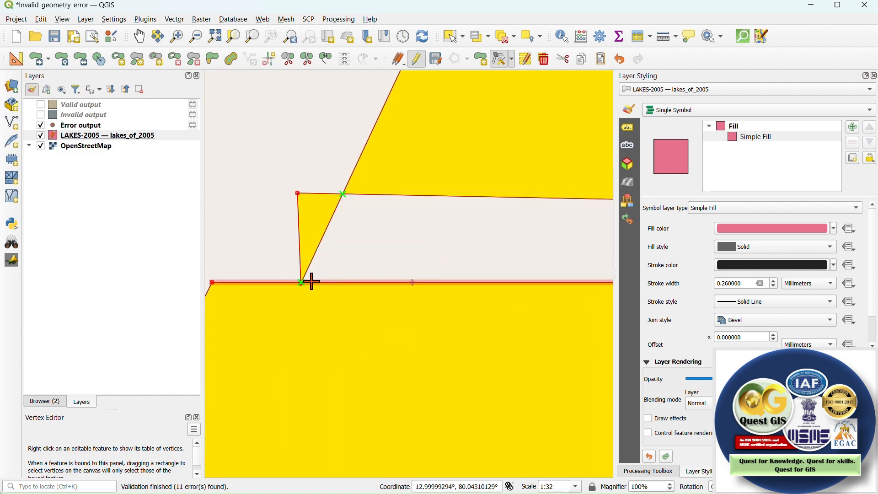
{"action": "left_click", "coordinate": [259, 143]}
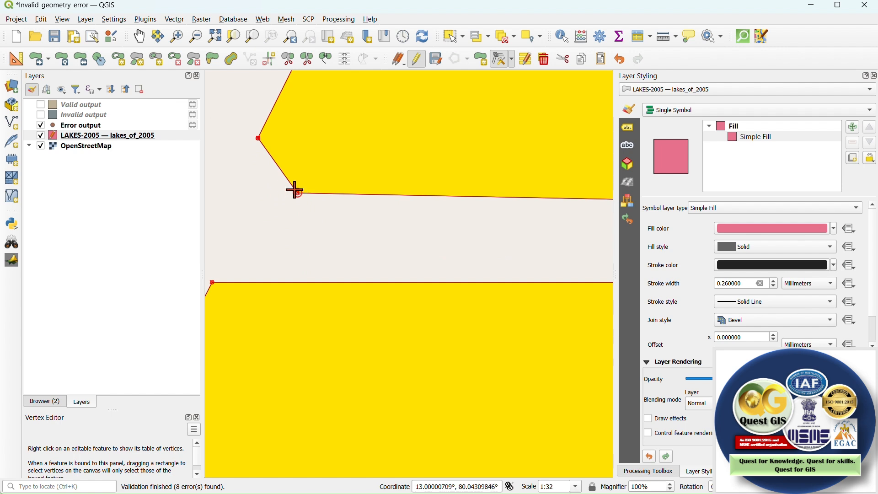
Move the remaining lower corner vertex at the west end of the lake's upper part outward toward the shoreline
{"action": "scroll", "coordinate": [297, 192], "scroll_direction": "down", "scroll_amount": 5}
{"action": "scroll", "coordinate": [275, 183], "scroll_direction": "down", "scroll_amount": 2}
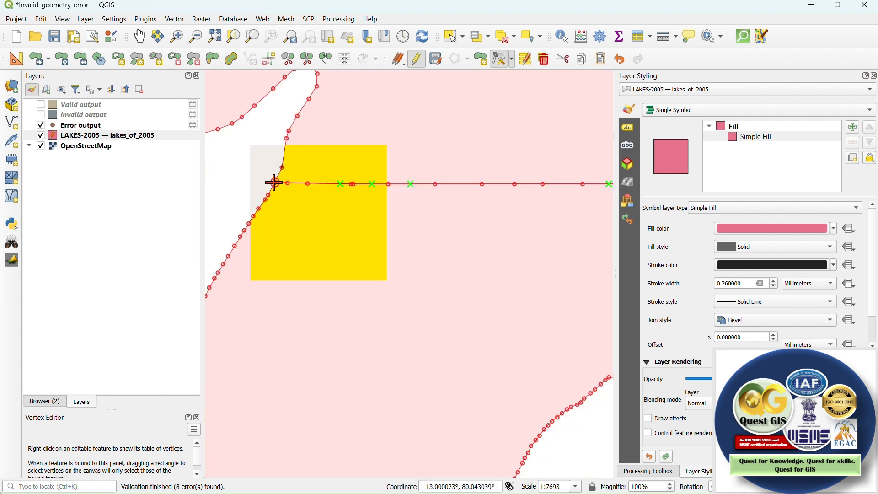
{"action": "scroll", "coordinate": [268, 187], "scroll_direction": "up", "scroll_amount": 3}
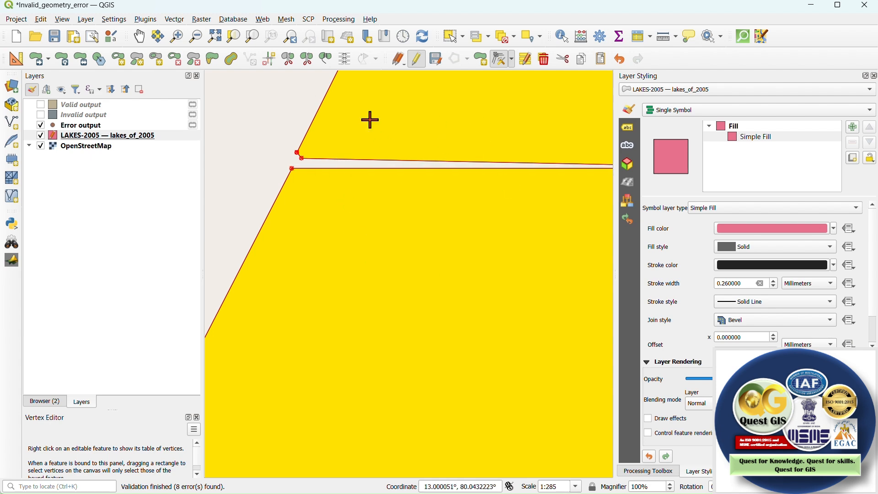
{"action": "scroll", "coordinate": [312, 165], "scroll_direction": "down", "scroll_amount": 6}
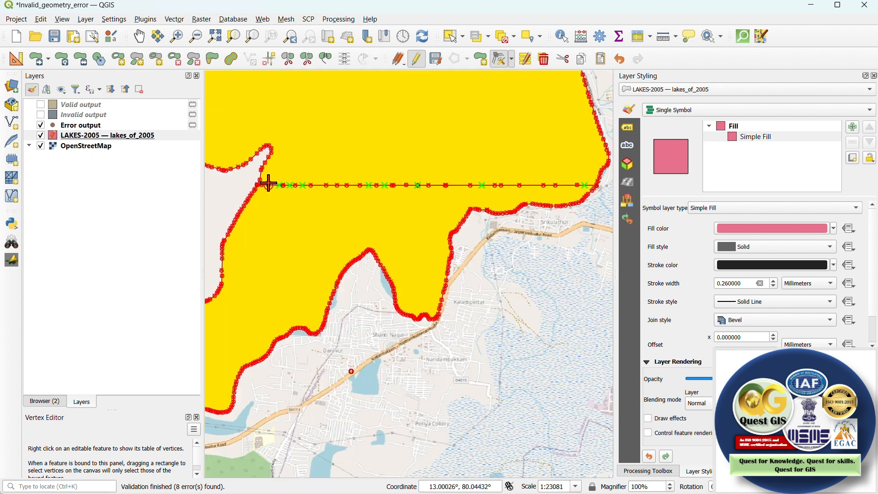
{"action": "scroll", "coordinate": [235, 188], "scroll_direction": "up", "scroll_amount": 8}
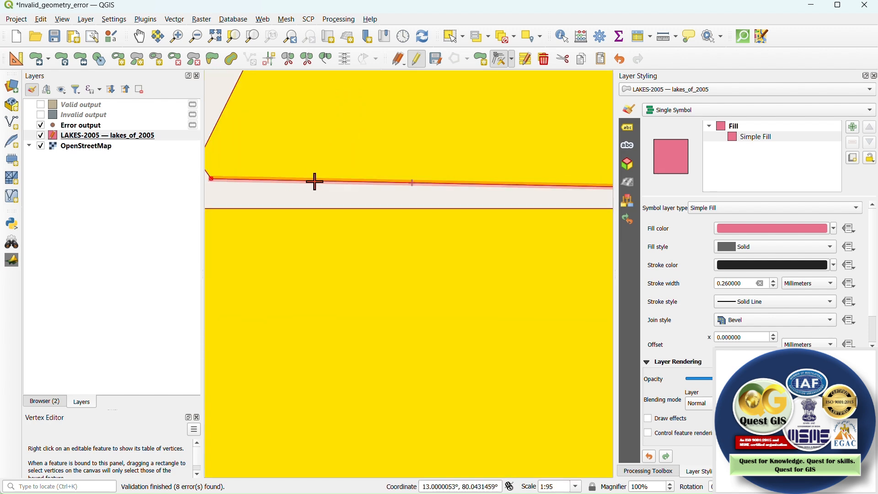
{"action": "scroll", "coordinate": [242, 180], "scroll_direction": "down", "scroll_amount": 1}
{"action": "scroll", "coordinate": [222, 179], "scroll_direction": "up", "scroll_amount": 1}
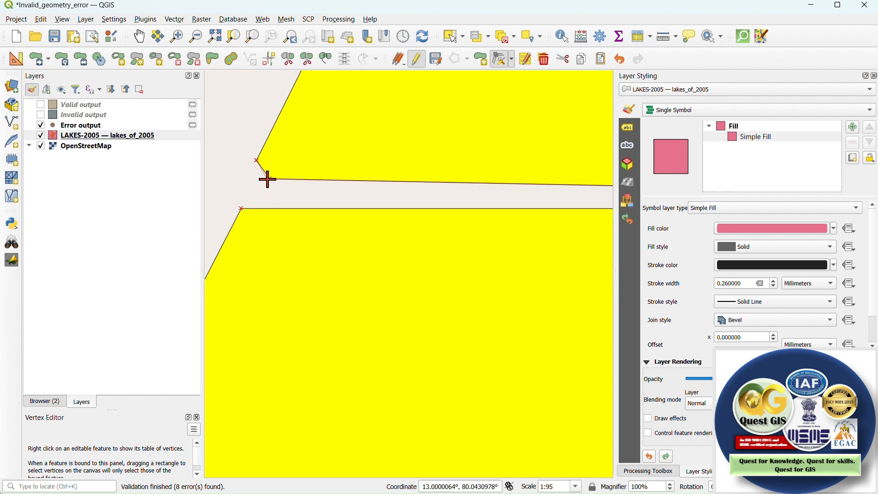
{"action": "left_click_drag", "start_coordinate": [271, 178], "coordinate": [250, 185]}
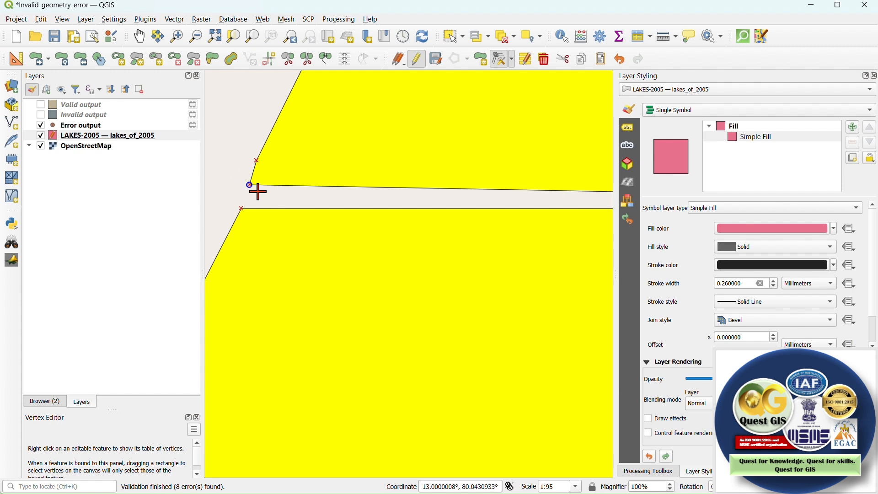
Move the crossing vertex at the east tip of the opened gap above the lower edge to remove the self-intersection
{"action": "scroll", "coordinate": [245, 213], "scroll_direction": "down", "scroll_amount": 5}
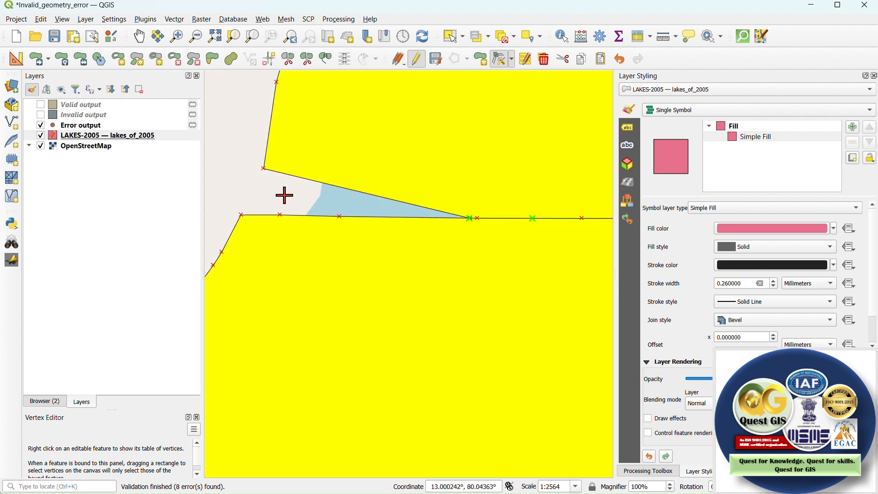
{"action": "scroll", "coordinate": [480, 213], "scroll_direction": "up", "scroll_amount": 4}
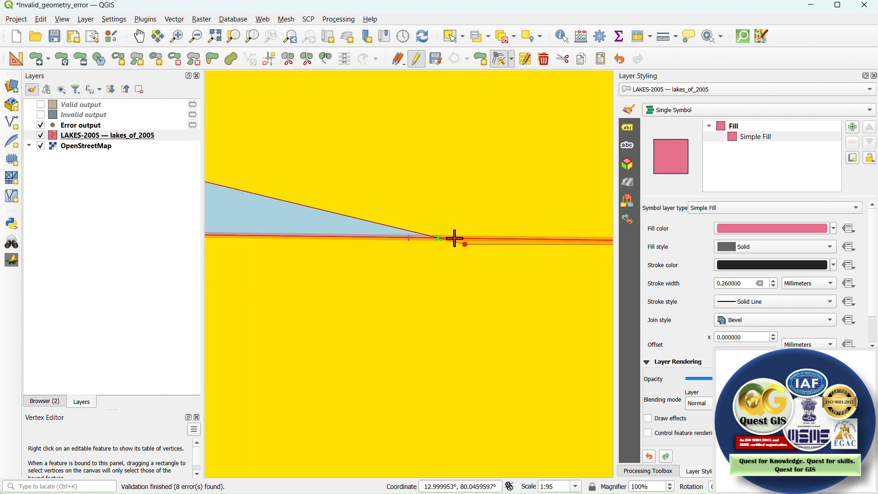
{"action": "left_click", "coordinate": [487, 256]}
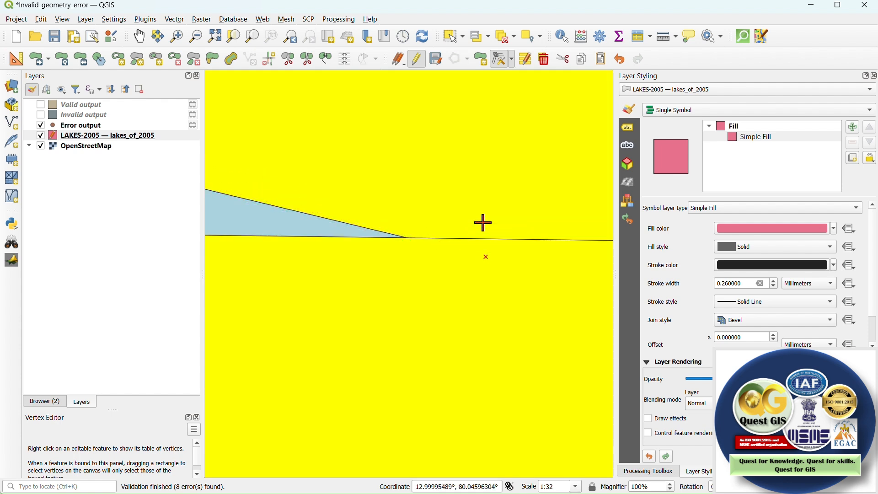
{"action": "left_click", "coordinate": [482, 221]}
{"action": "scroll", "coordinate": [346, 198], "scroll_direction": "down", "scroll_amount": 2}
{"action": "scroll", "coordinate": [312, 188], "scroll_direction": "down", "scroll_amount": 11}
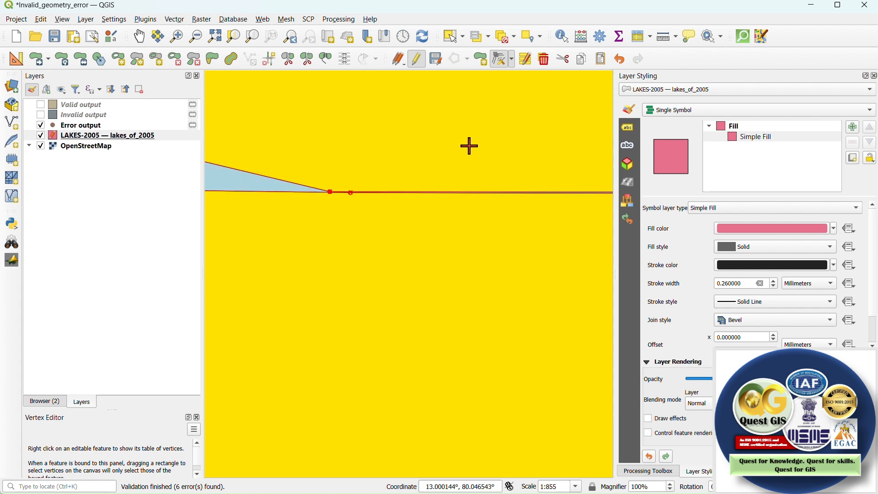
{"action": "scroll", "coordinate": [308, 204], "scroll_direction": "up", "scroll_amount": 3}
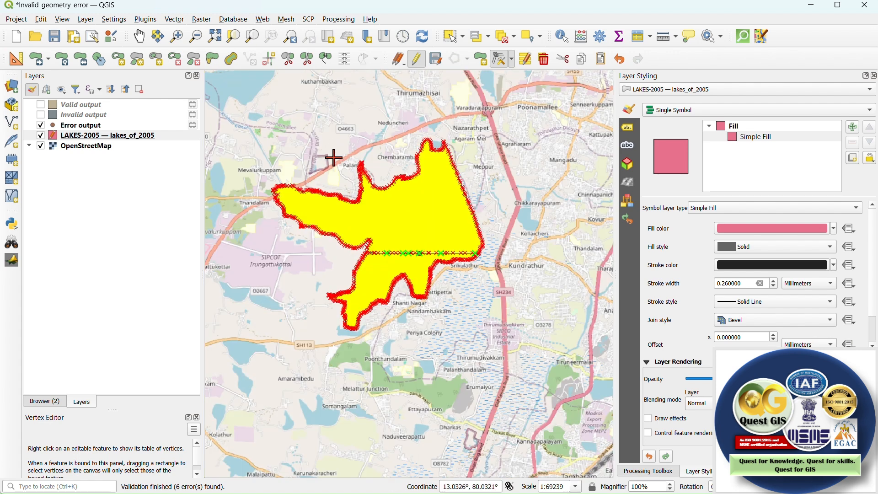
Delete the selected lake polygon covering Chembarambakkam Lake and inspect the error points left at its location
{"action": "left_click", "coordinate": [551, 67]}
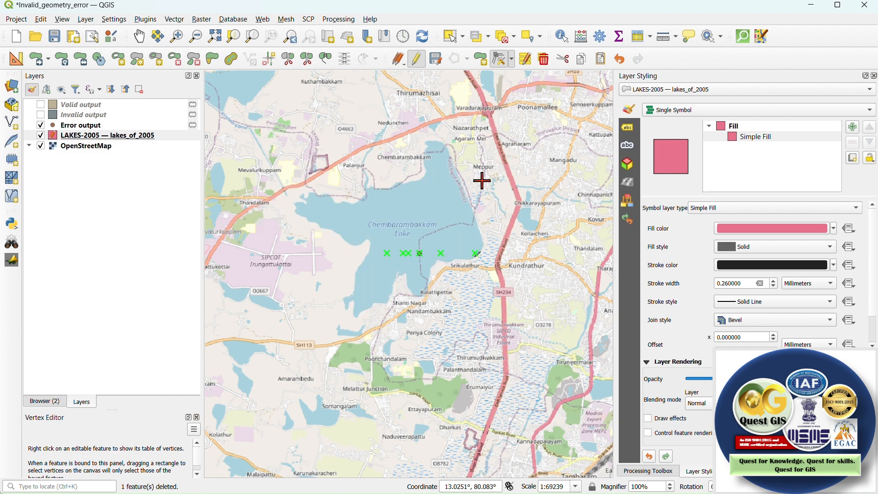
{"action": "scroll", "coordinate": [413, 277], "scroll_direction": "up", "scroll_amount": 2}
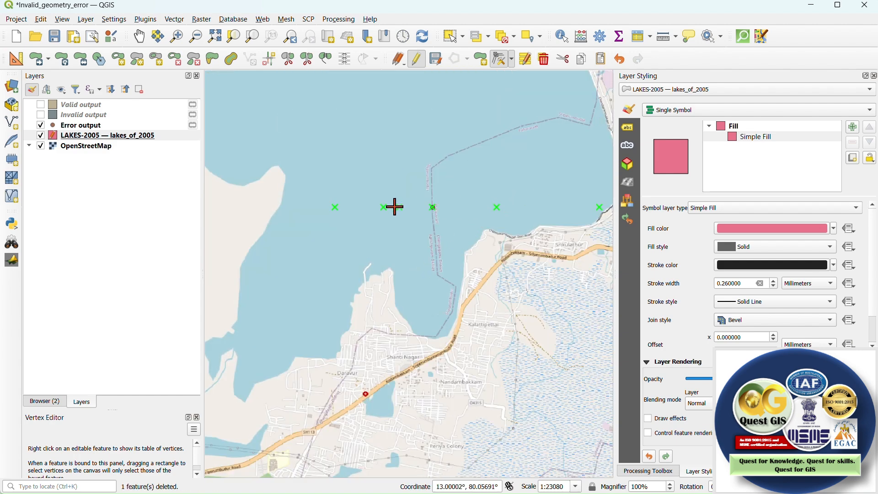
{"action": "scroll", "coordinate": [328, 212], "scroll_direction": "up", "scroll_amount": 1}
{"action": "scroll", "coordinate": [300, 192], "scroll_direction": "down", "scroll_amount": 1}
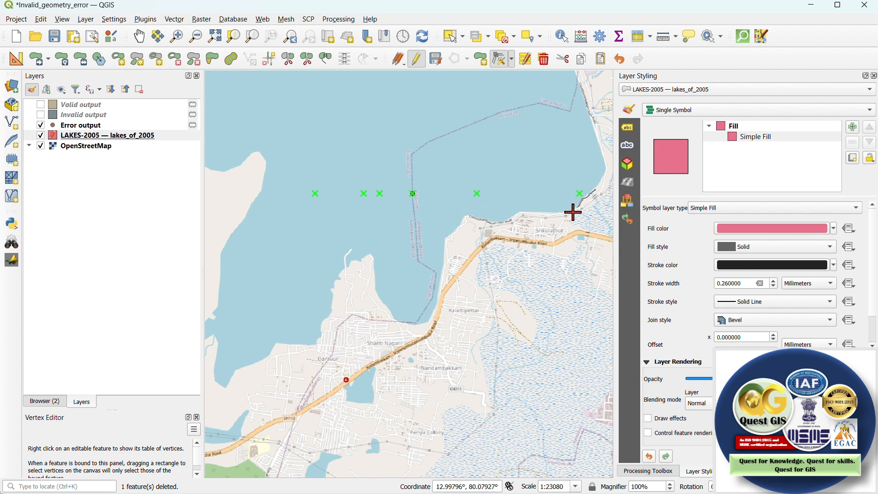
{"action": "scroll", "coordinate": [473, 234], "scroll_direction": "down", "scroll_amount": 3}
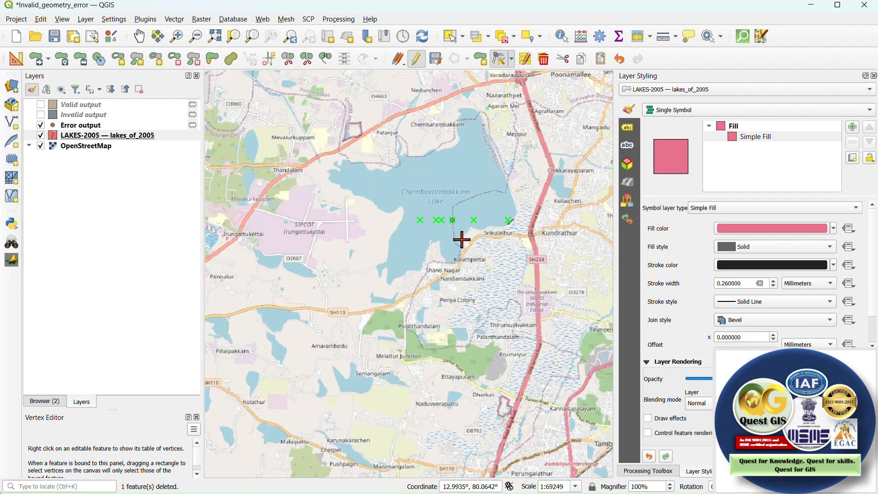
Move the crossing vertex at the error point on the Korattur lake's west shore above its neighbouring vertex to uncross the edges
{"action": "scroll", "coordinate": [506, 153], "scroll_direction": "up", "scroll_amount": 4}
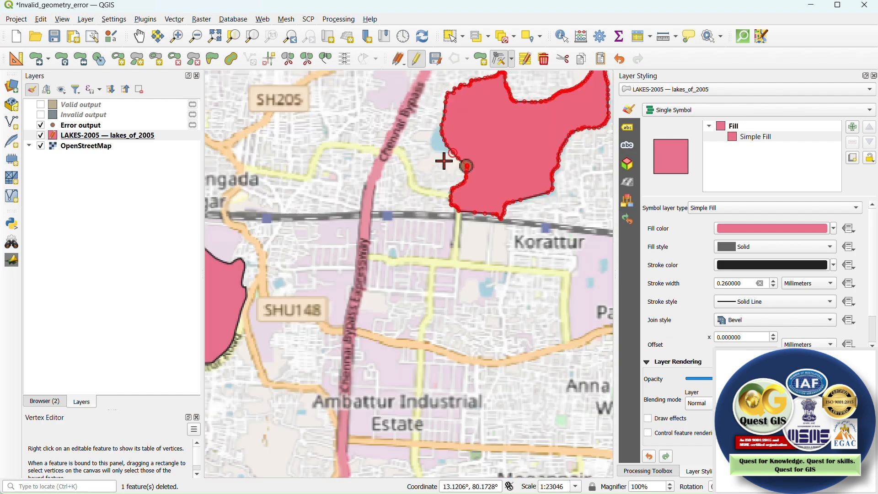
{"action": "scroll", "coordinate": [361, 215], "scroll_direction": "up", "scroll_amount": 7}
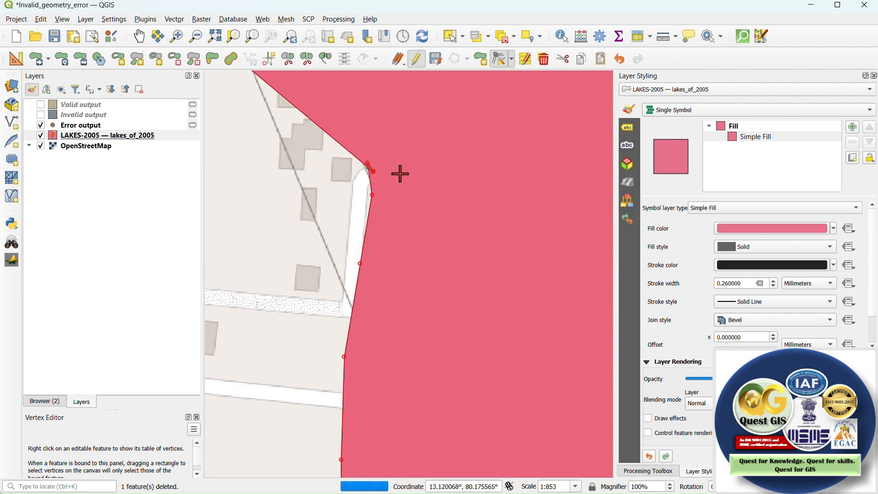
{"action": "double_click", "coordinate": [275, 216]}
{"action": "left_click", "coordinate": [319, 251]}
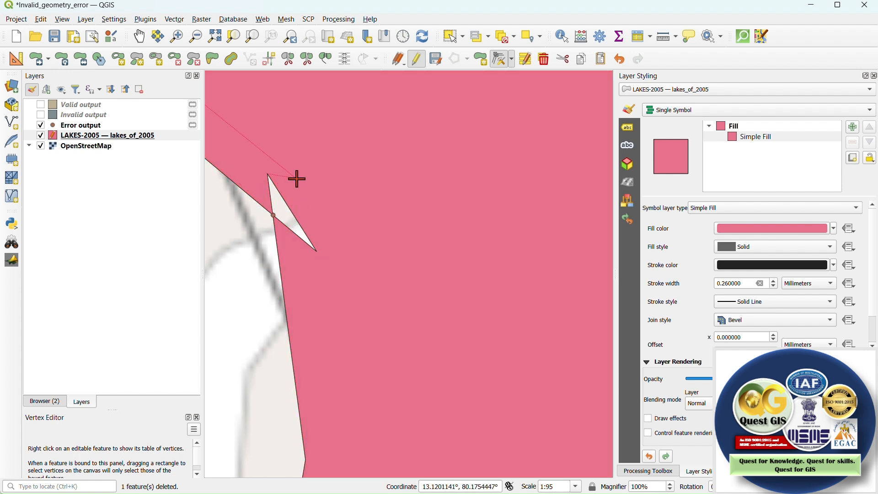
{"action": "left_click", "coordinate": [256, 155]}
{"action": "scroll", "coordinate": [320, 176], "scroll_direction": "down", "scroll_amount": 2}
{"action": "scroll", "coordinate": [320, 175], "scroll_direction": "up", "scroll_amount": 2}
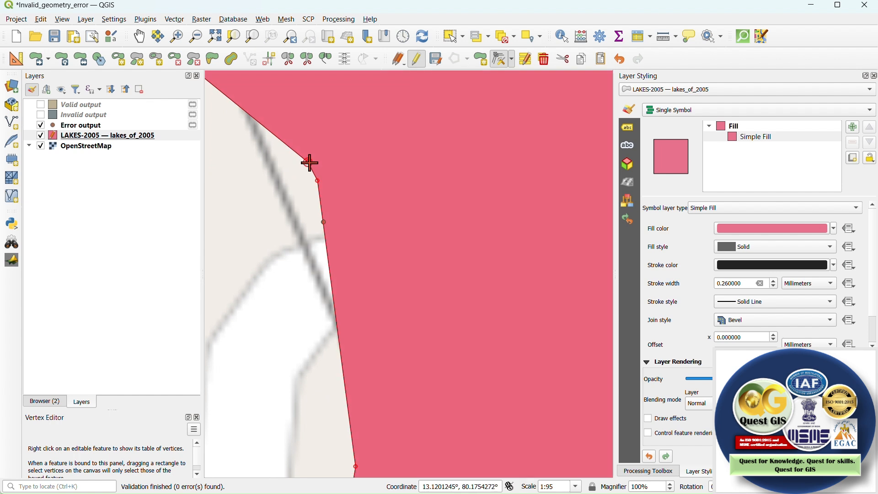
Shift the repositioned vertex on the Korattur lake's west shore slightly down and outward, and check the surrounding outline
{"action": "left_click", "coordinate": [310, 162]}
{"action": "left_click", "coordinate": [288, 183]}
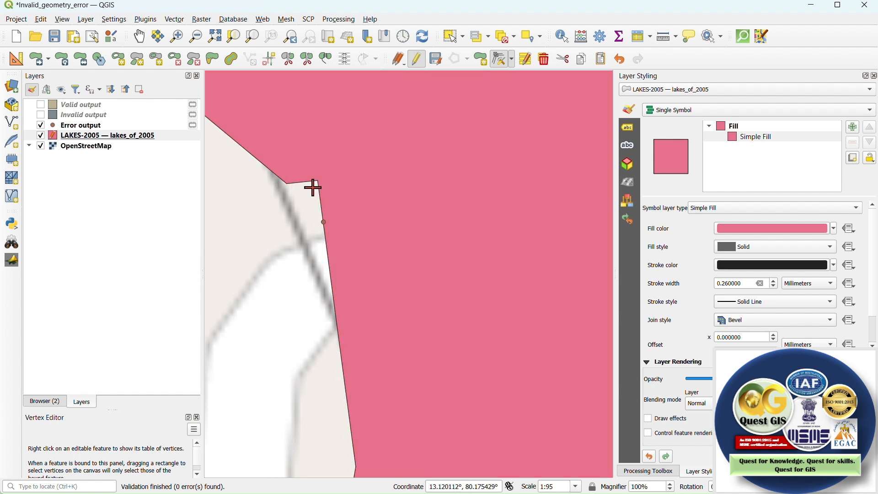
{"action": "scroll", "coordinate": [319, 183], "scroll_direction": "down", "scroll_amount": 4}
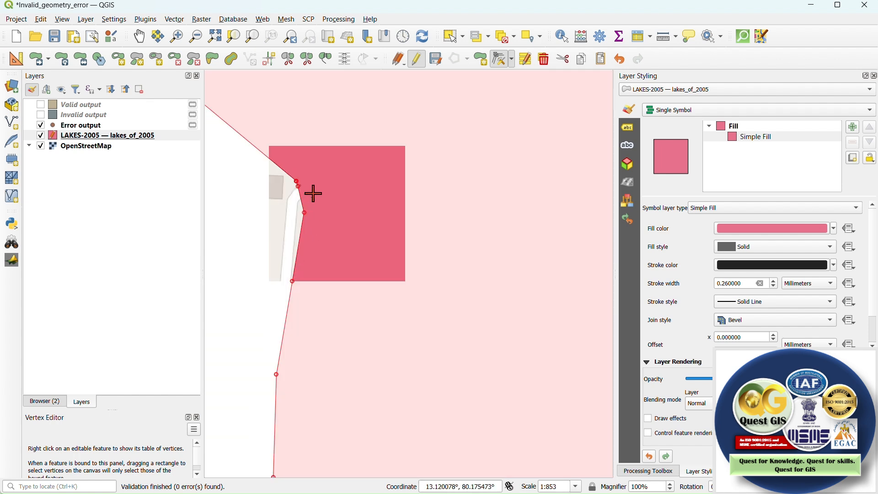
{"action": "scroll", "coordinate": [298, 217], "scroll_direction": "down", "scroll_amount": 2}
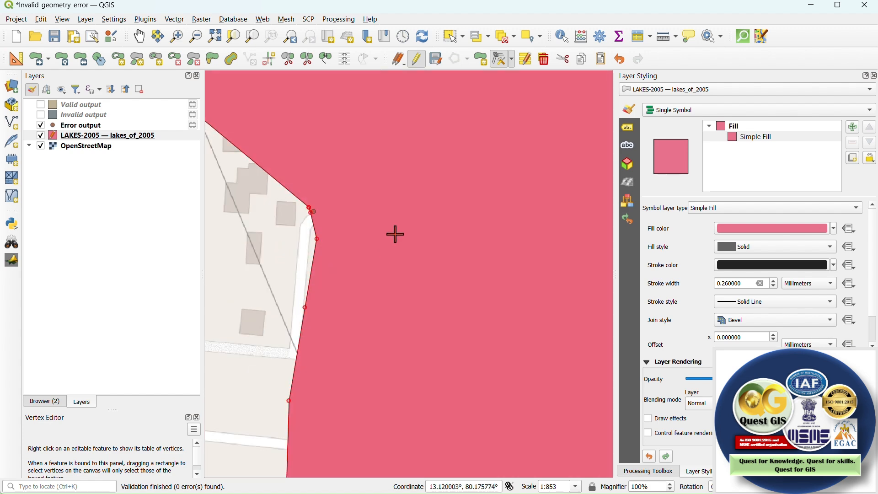
{"action": "scroll", "coordinate": [304, 202], "scroll_direction": "up", "scroll_amount": 3}
{"action": "scroll", "coordinate": [327, 185], "scroll_direction": "down", "scroll_amount": 2}
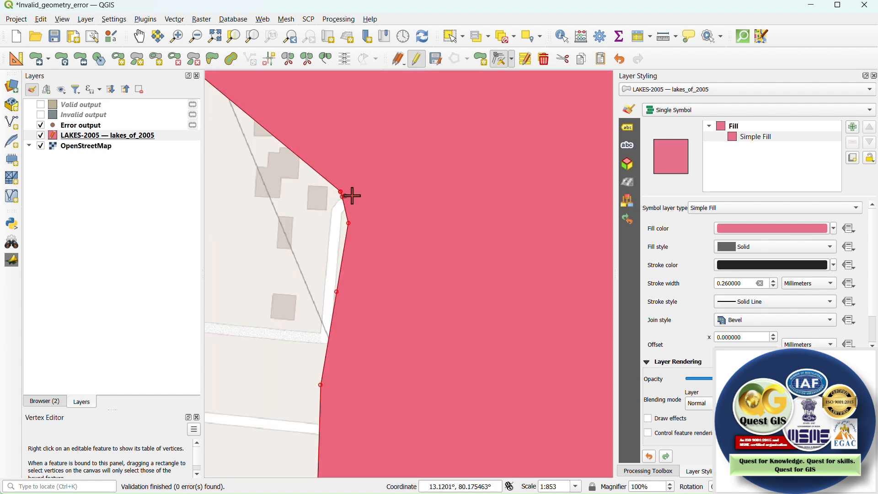
{"action": "scroll", "coordinate": [341, 196], "scroll_direction": "down", "scroll_amount": 10}
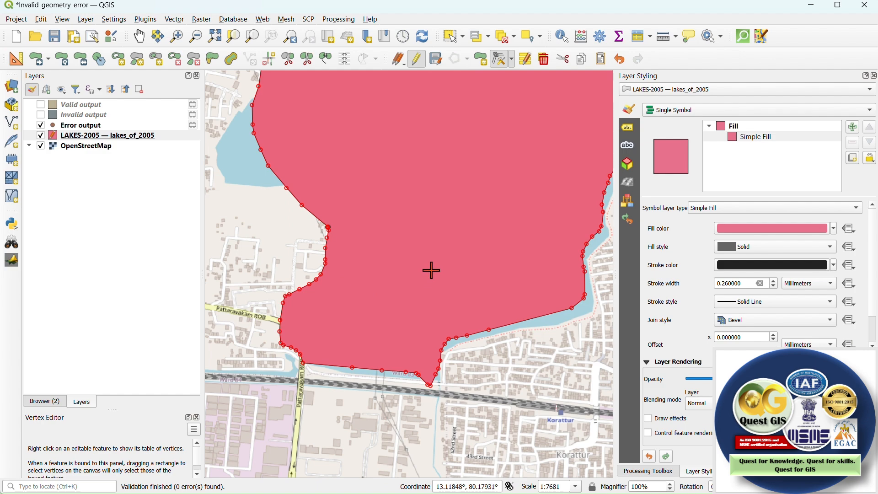
{"action": "scroll", "coordinate": [403, 247], "scroll_direction": "up", "scroll_amount": 2}
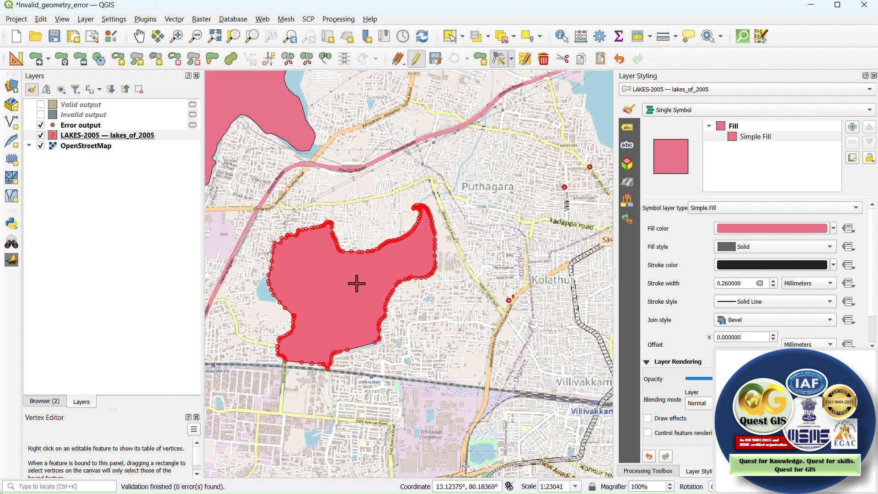
Delete the top vertex of the eastern part of the split lake near Kamarajar Salai, where it touches the western part's tip
{"action": "scroll", "coordinate": [542, 165], "scroll_direction": "up", "scroll_amount": 8}
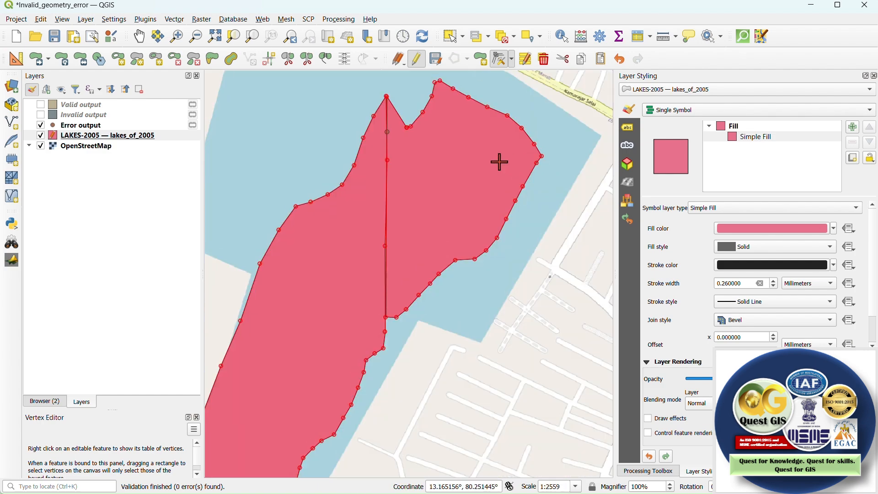
{"action": "scroll", "coordinate": [388, 144], "scroll_direction": "up", "scroll_amount": 2}
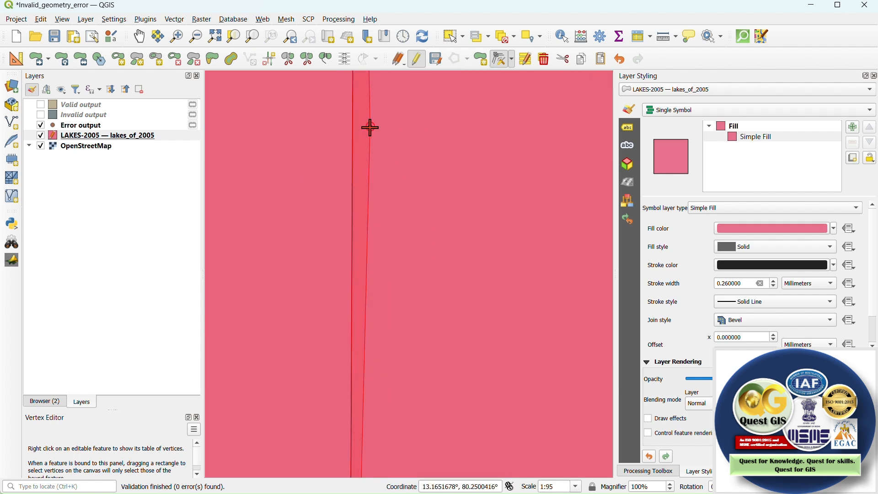
{"action": "scroll", "coordinate": [369, 128], "scroll_direction": "up", "scroll_amount": 2}
{"action": "scroll", "coordinate": [355, 138], "scroll_direction": "down", "scroll_amount": 3}
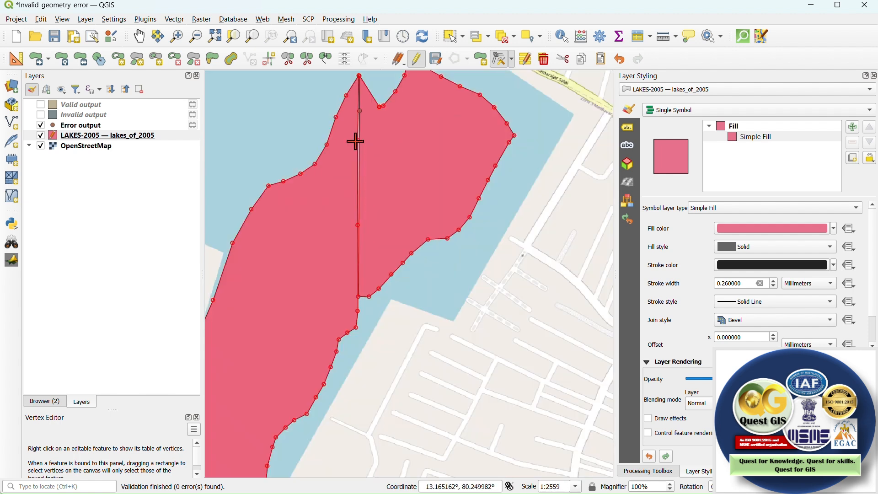
{"action": "scroll", "coordinate": [374, 300], "scroll_direction": "up", "scroll_amount": 2}
{"action": "scroll", "coordinate": [397, 255], "scroll_direction": "up", "scroll_amount": 1}
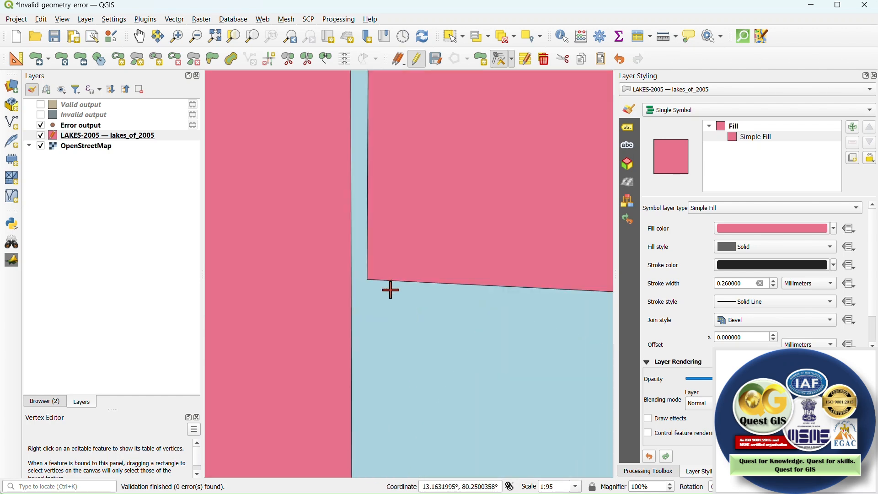
{"action": "scroll", "coordinate": [378, 331], "scroll_direction": "down", "scroll_amount": 2}
{"action": "scroll", "coordinate": [378, 335], "scroll_direction": "down", "scroll_amount": 2}
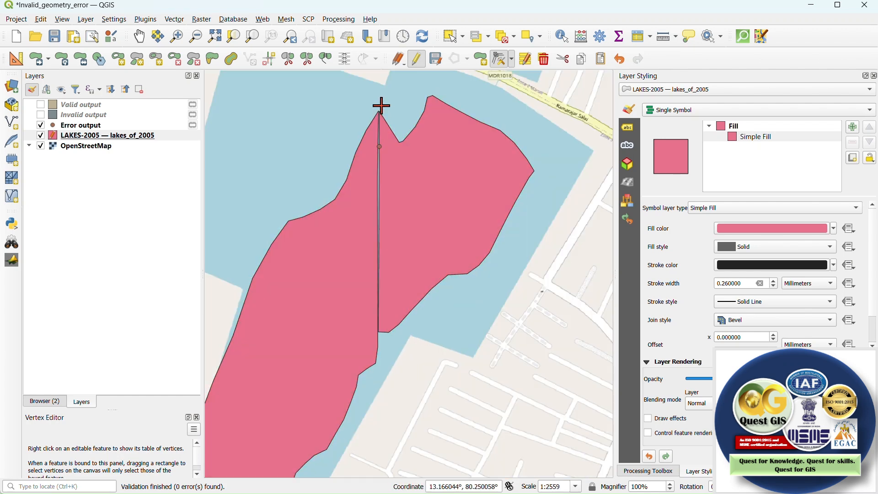
{"action": "scroll", "coordinate": [380, 106], "scroll_direction": "up", "scroll_amount": 4}
{"action": "left_click", "coordinate": [367, 158]}
{"action": "key", "text": "Delete"}
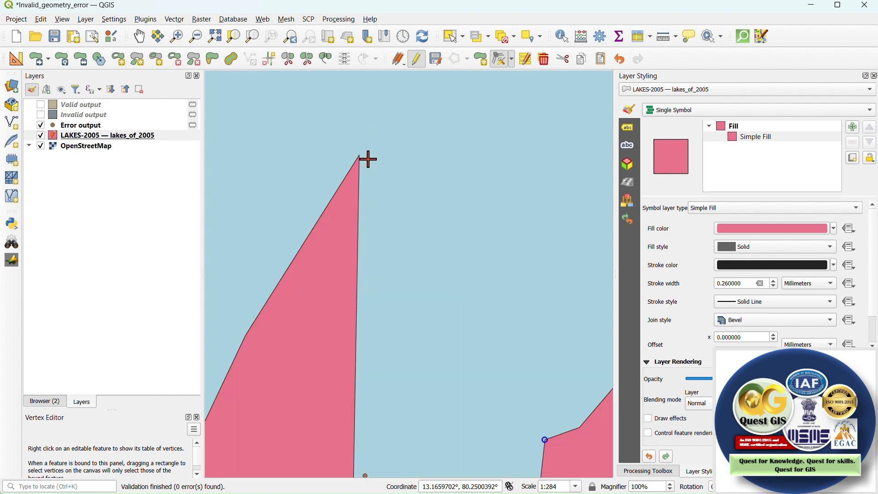
Delete the remaining vertices of the split lake's eastern part, starting at its lower corner, until that part is removed
{"action": "scroll", "coordinate": [369, 158], "scroll_direction": "down", "scroll_amount": 2}
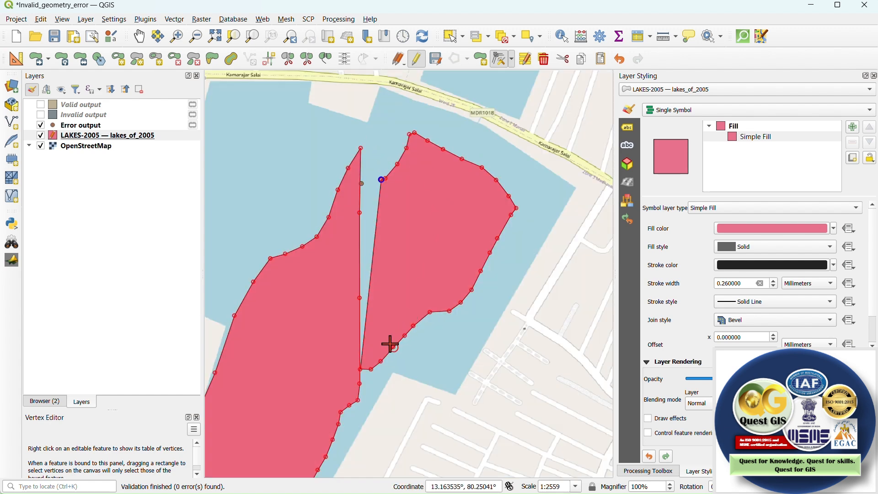
{"action": "left_click", "coordinate": [361, 370]}
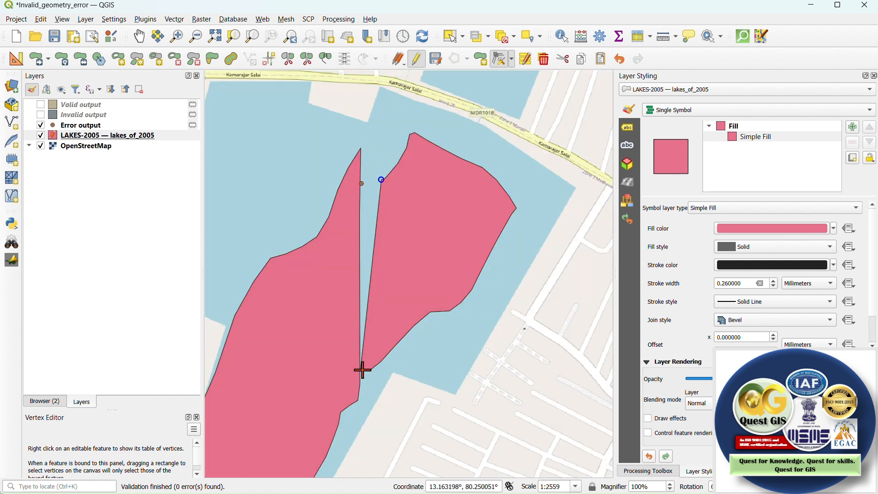
{"action": "key", "text": "Delete"}
{"action": "key", "text": "Delete"}
{"action": "key", "text": "Delete"}
{"action": "key", "text": "Delete"}
{"action": "key", "text": "Delete"}
{"action": "key", "text": "Delete"}
{"action": "key", "text": "Delete"}
{"action": "scroll", "coordinate": [417, 197], "scroll_direction": "down", "scroll_amount": 2}
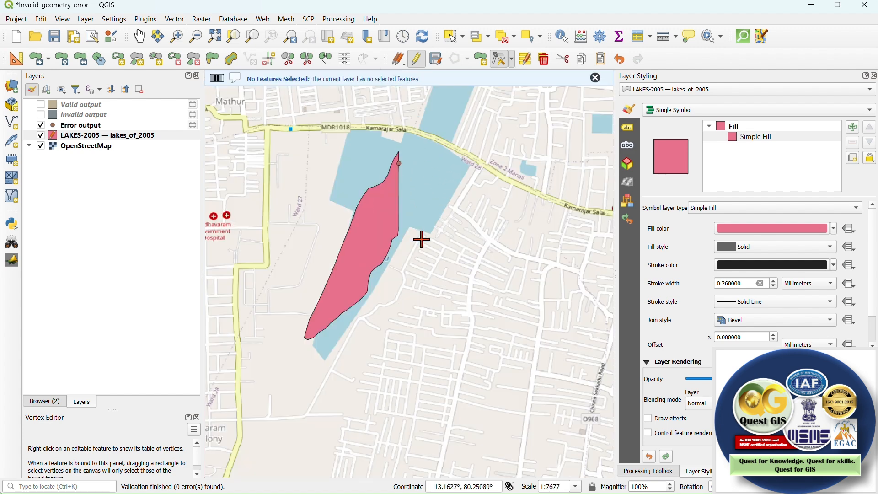
Move the upper vertex of the remaining lake's straight east edge outward past the error point and close the Vertex Editor
{"action": "scroll", "coordinate": [397, 172], "scroll_direction": "up", "scroll_amount": 2}
{"action": "scroll", "coordinate": [384, 172], "scroll_direction": "down", "scroll_amount": 2}
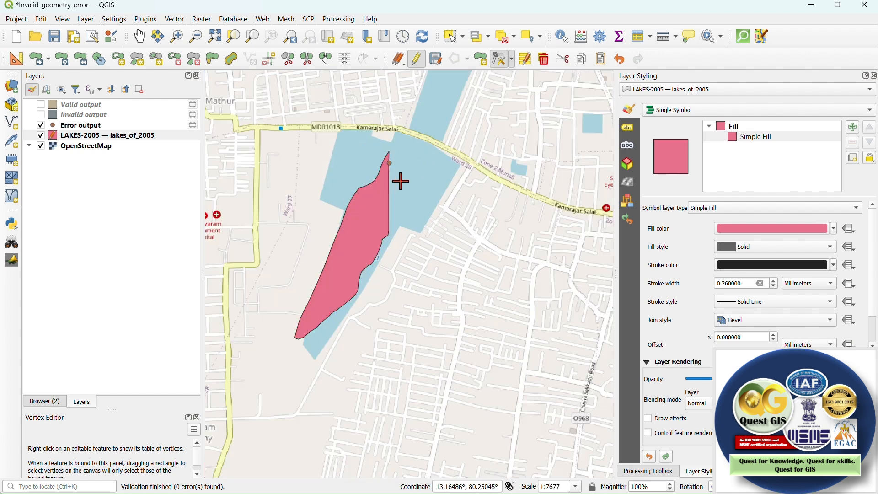
{"action": "scroll", "coordinate": [396, 164], "scroll_direction": "up", "scroll_amount": 2}
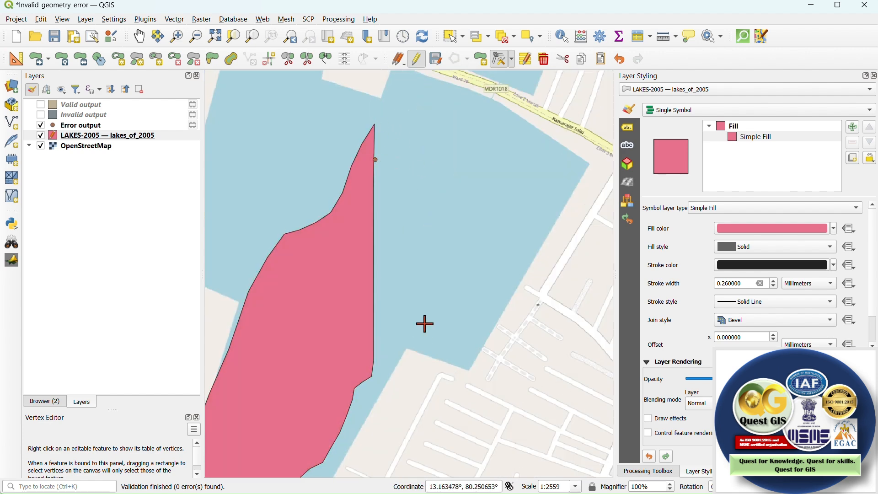
{"action": "scroll", "coordinate": [401, 252], "scroll_direction": "down", "scroll_amount": 2}
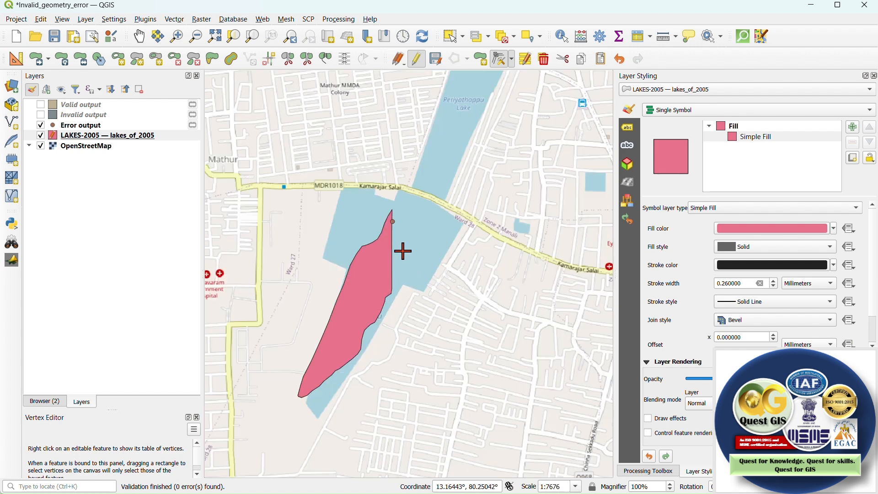
{"action": "scroll", "coordinate": [396, 220], "scroll_direction": "up", "scroll_amount": 4}
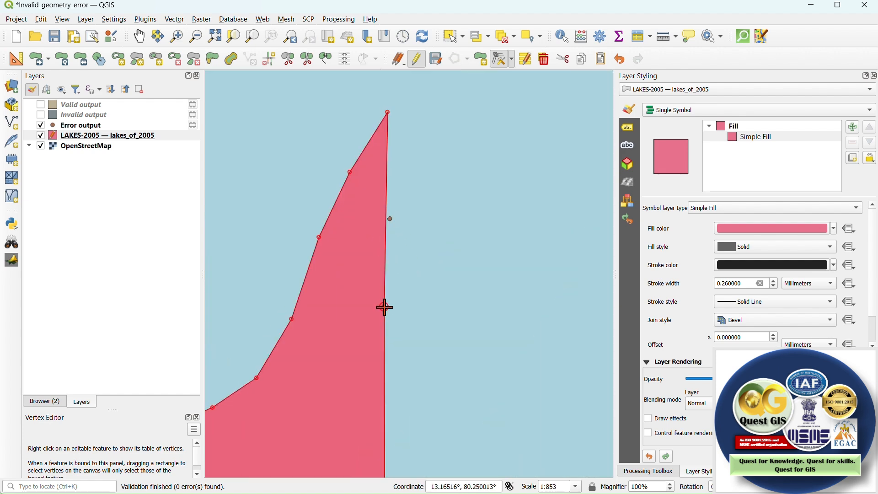
{"action": "left_click", "coordinate": [385, 306]}
{"action": "left_click", "coordinate": [435, 202]}
{"action": "scroll", "coordinate": [391, 197], "scroll_direction": "down", "scroll_amount": 5}
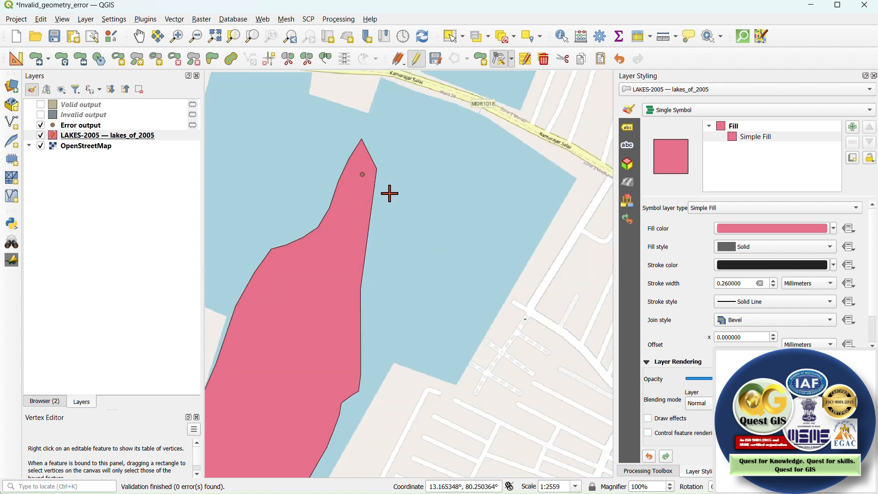
{"action": "scroll", "coordinate": [396, 214], "scroll_direction": "up", "scroll_amount": 2}
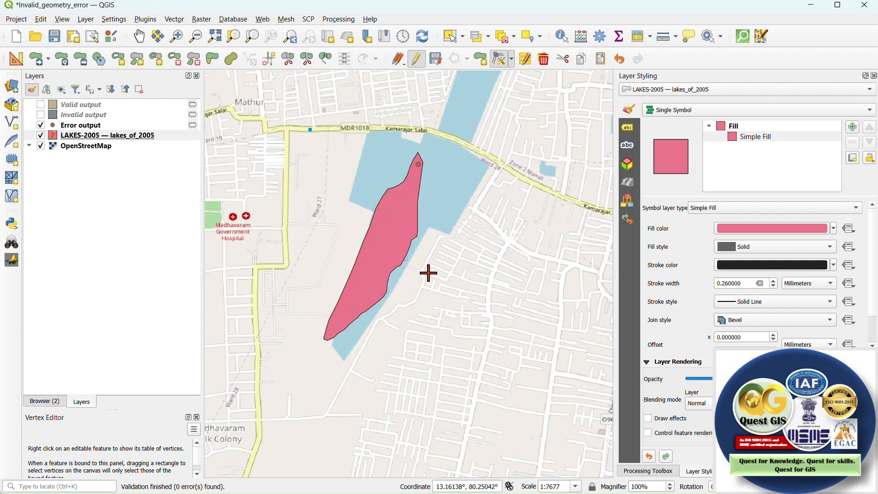
{"action": "left_click", "coordinate": [197, 417]}
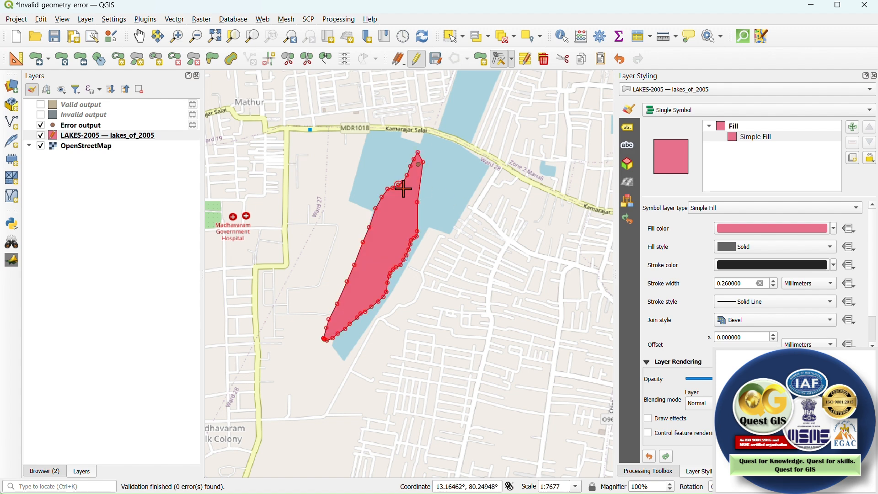
Save the LAKES-2005 layer edits and turn off its editing mode
{"action": "scroll", "coordinate": [448, 223], "scroll_direction": "down", "scroll_amount": 2}
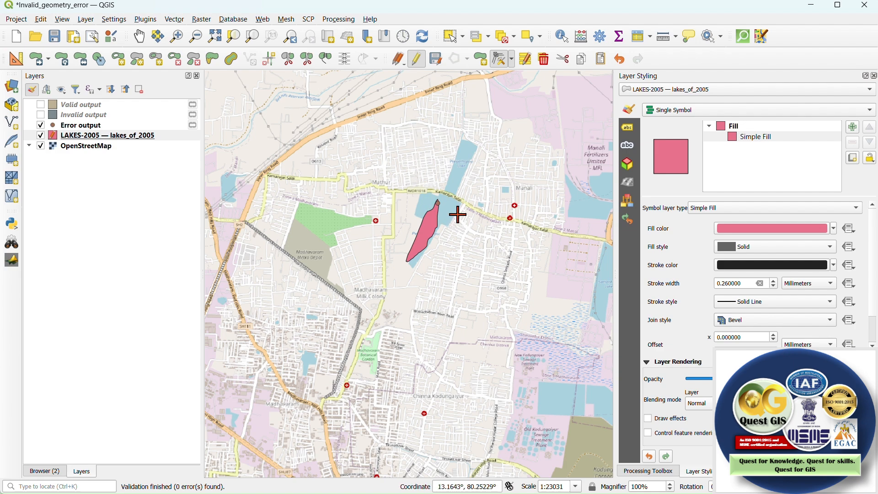
{"action": "left_click", "coordinate": [437, 64]}
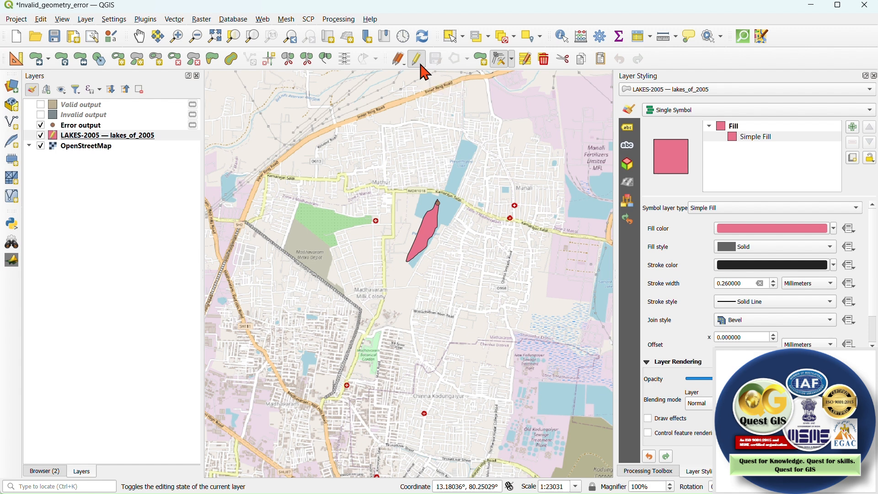
{"action": "left_click", "coordinate": [420, 63]}
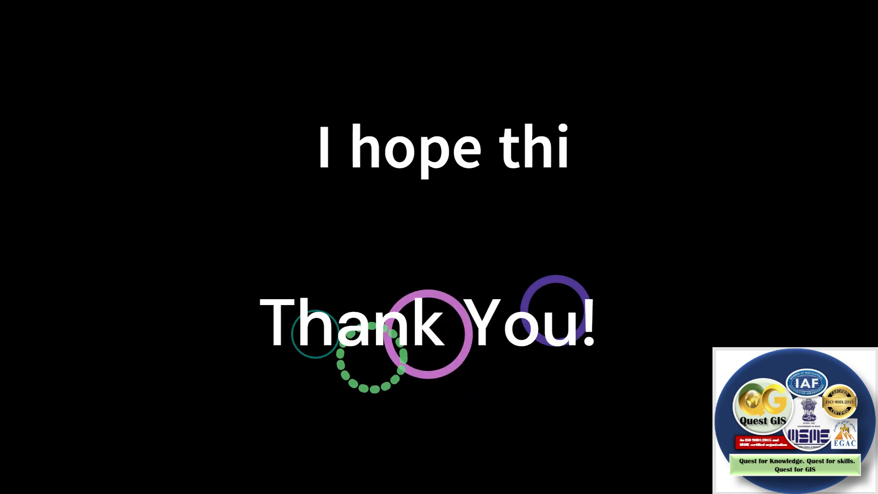